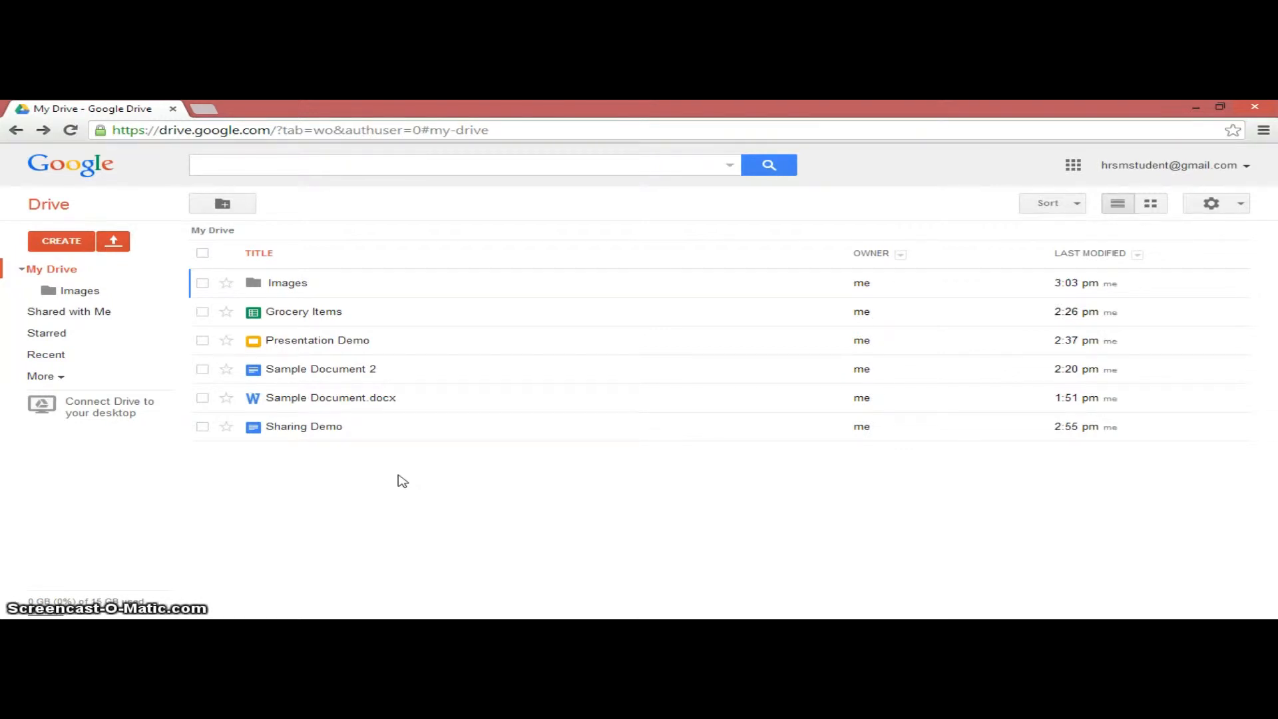
- Select the Images folder and invite the collaborator by their e-mail address
click(344, 479)
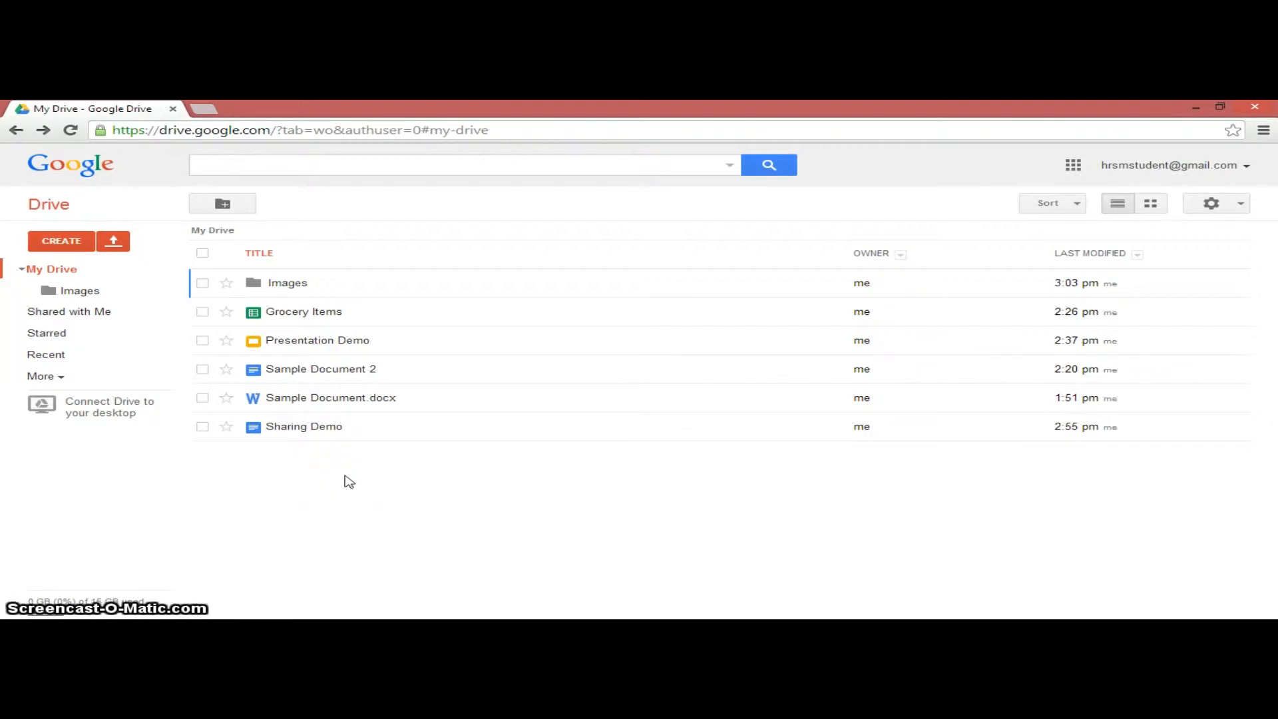
click(203, 284)
click(292, 291)
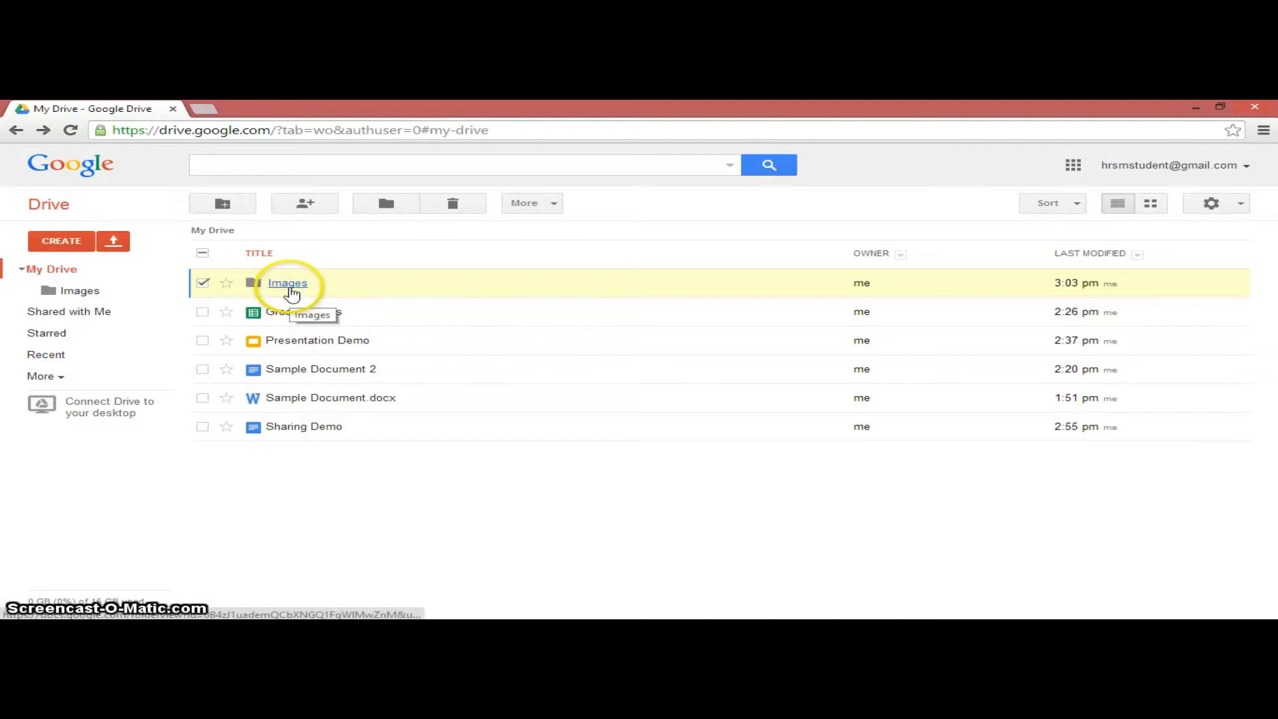
click(305, 203)
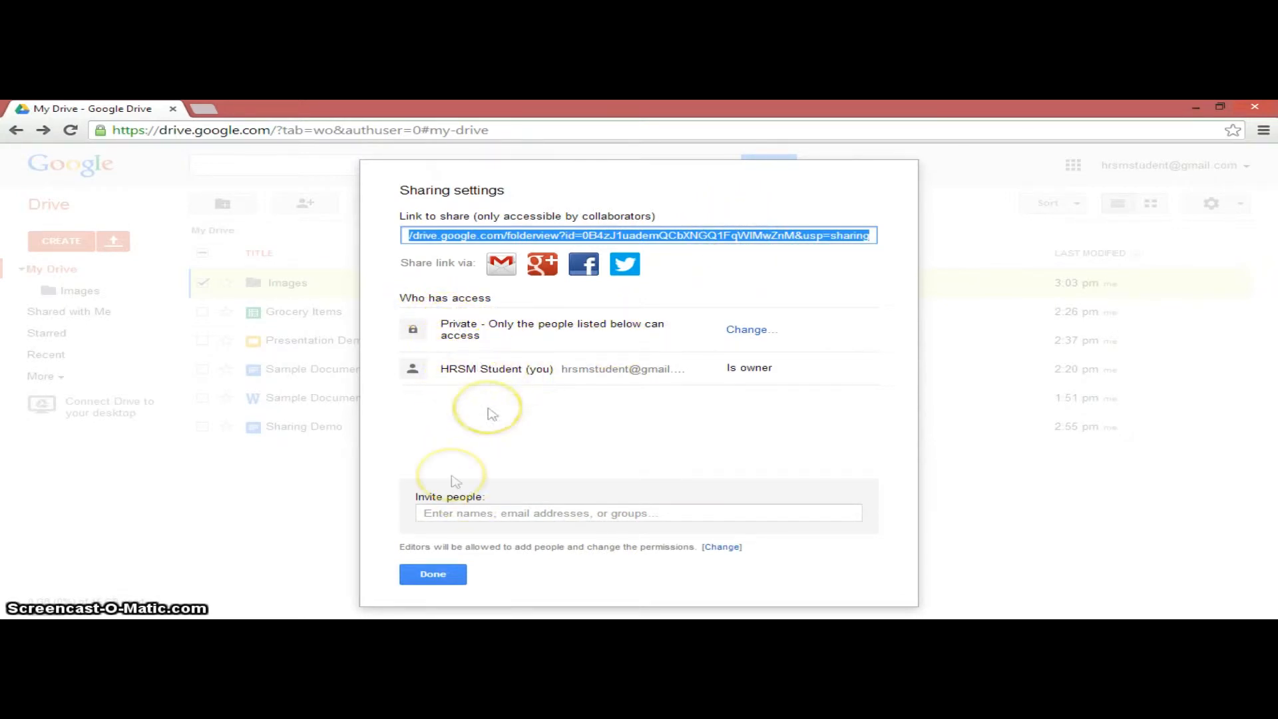
click(465, 513)
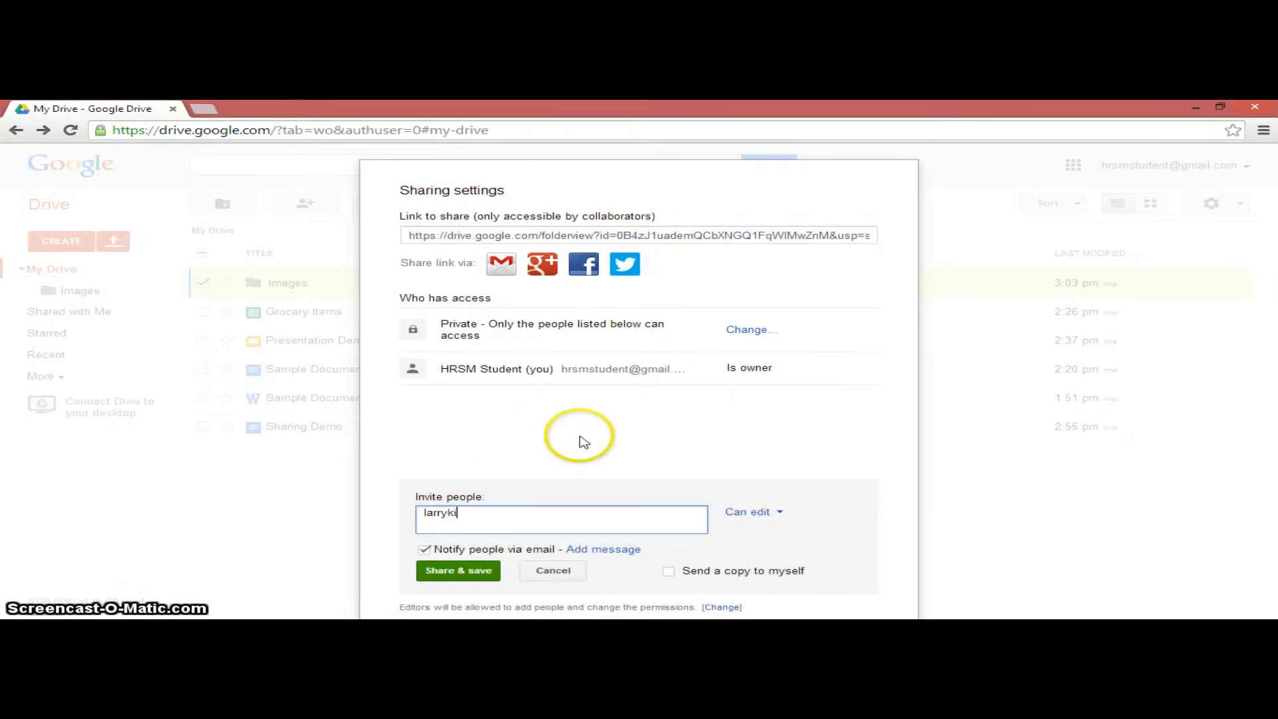
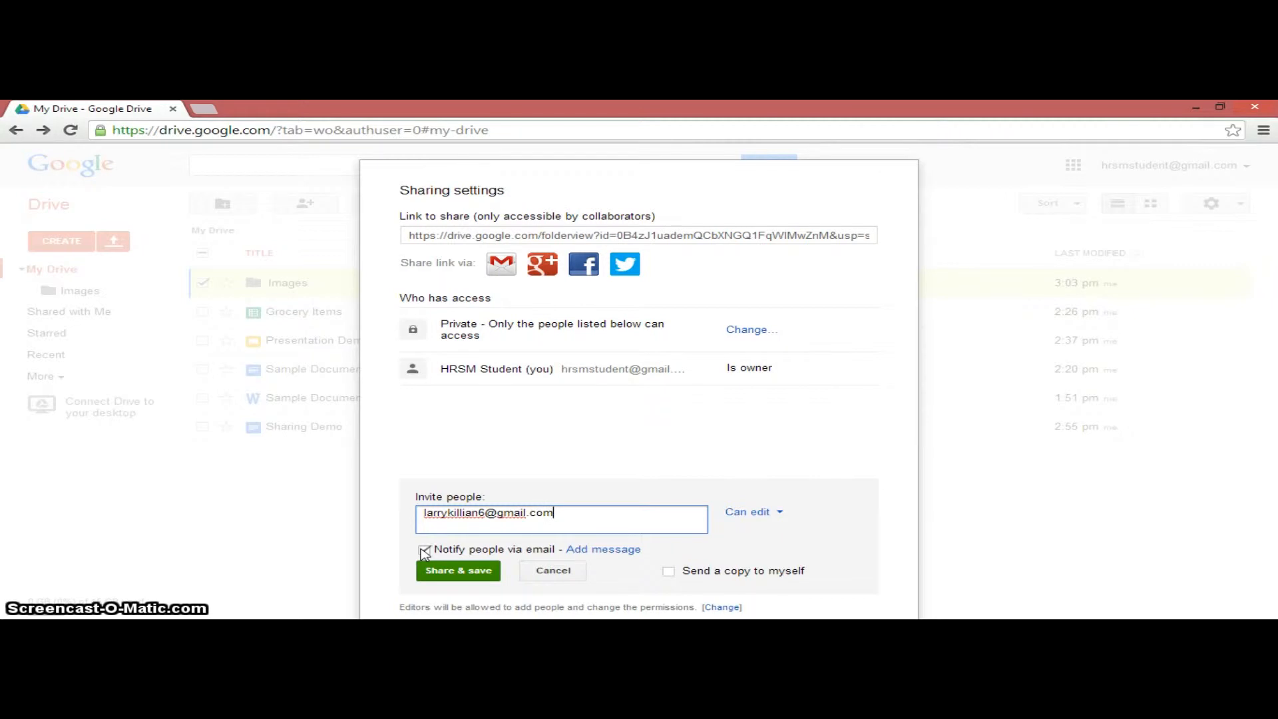
- Keep Can edit permission for the collaborator and share the Images folder
click(766, 513)
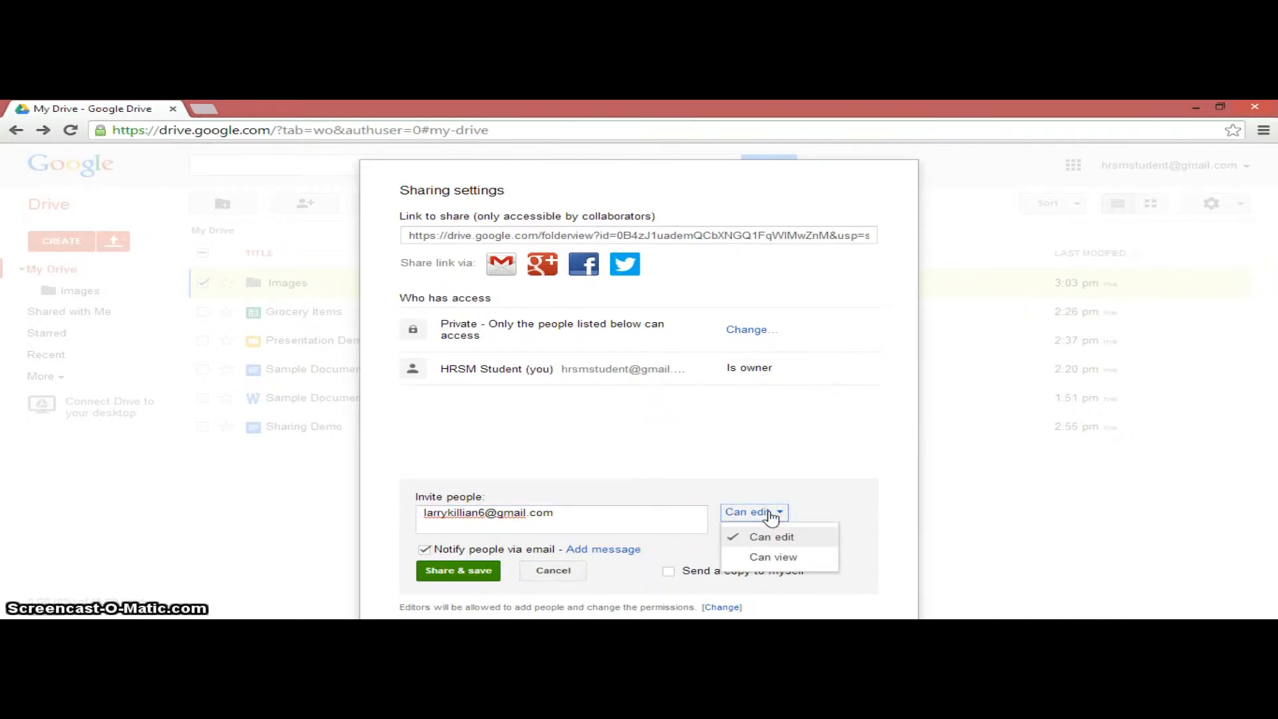
click(776, 540)
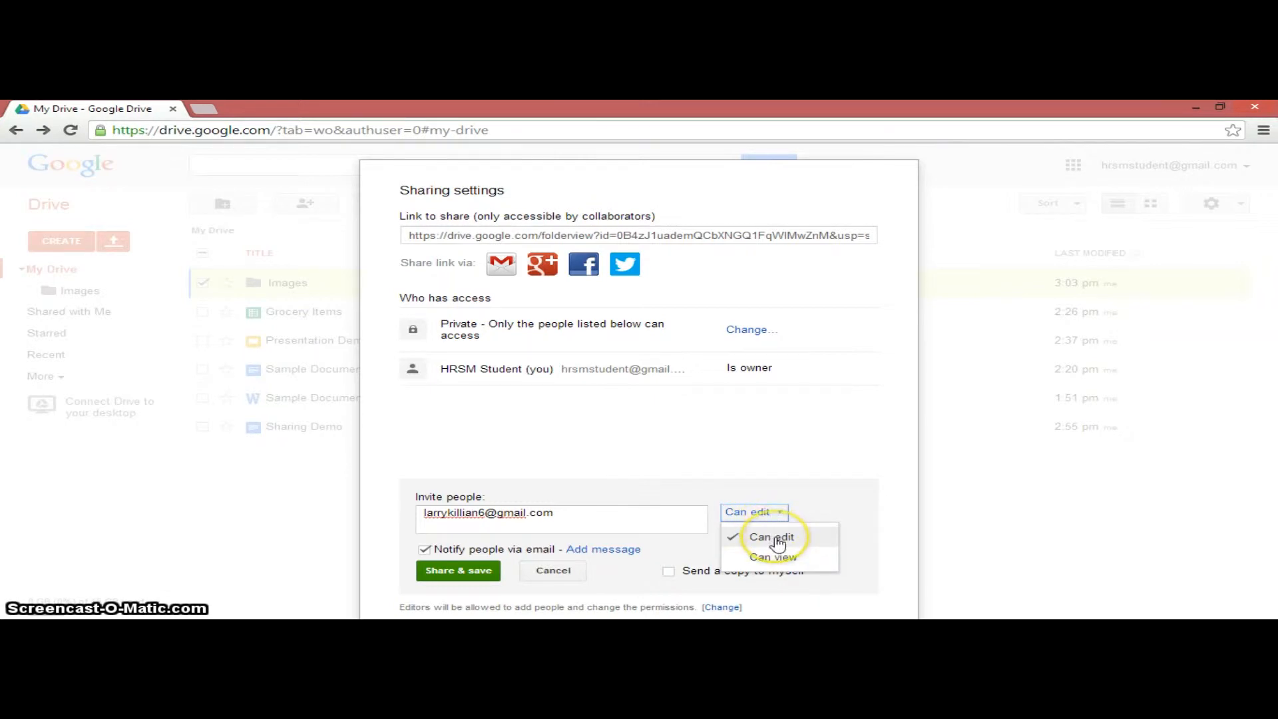
click(787, 539)
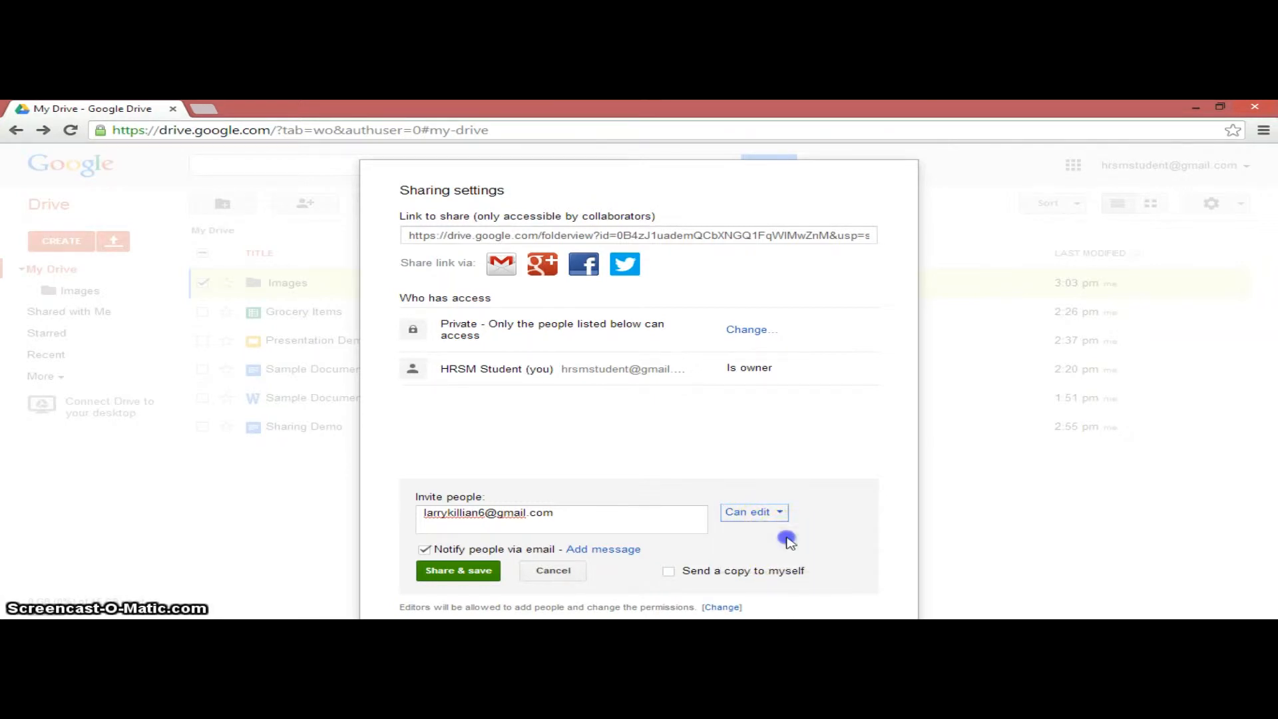
click(458, 571)
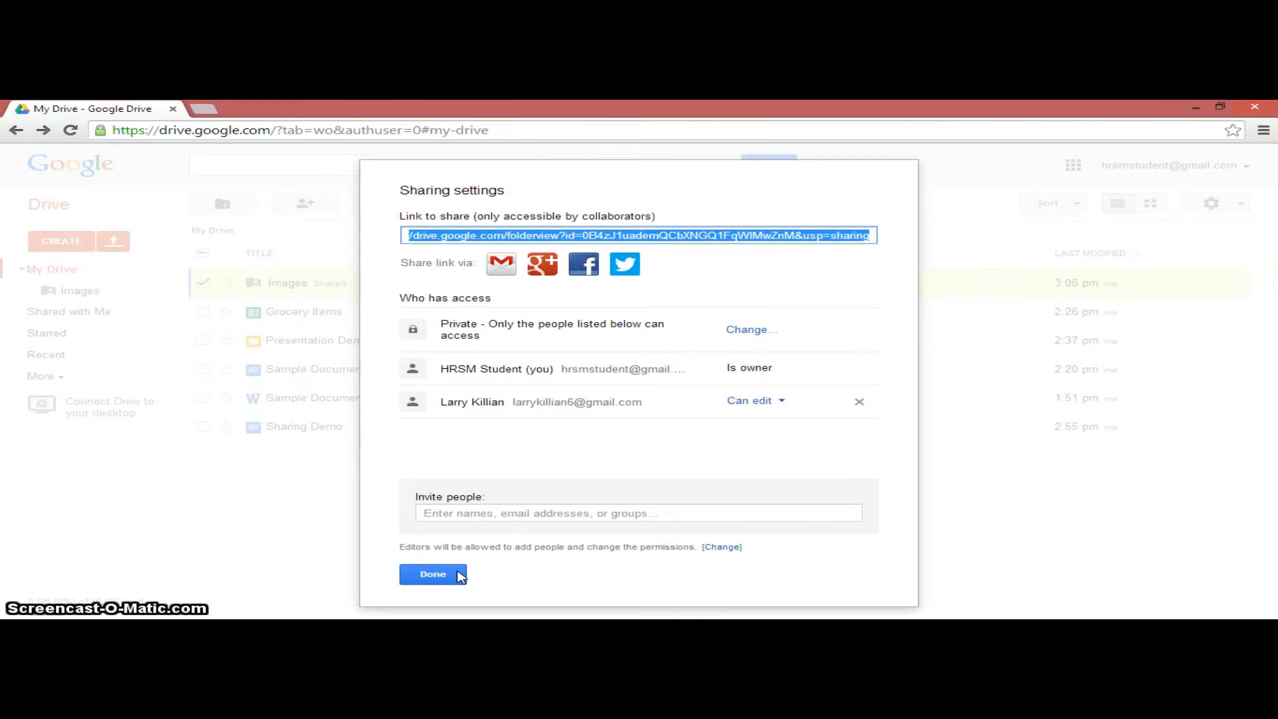
click(459, 575)
click(203, 283)
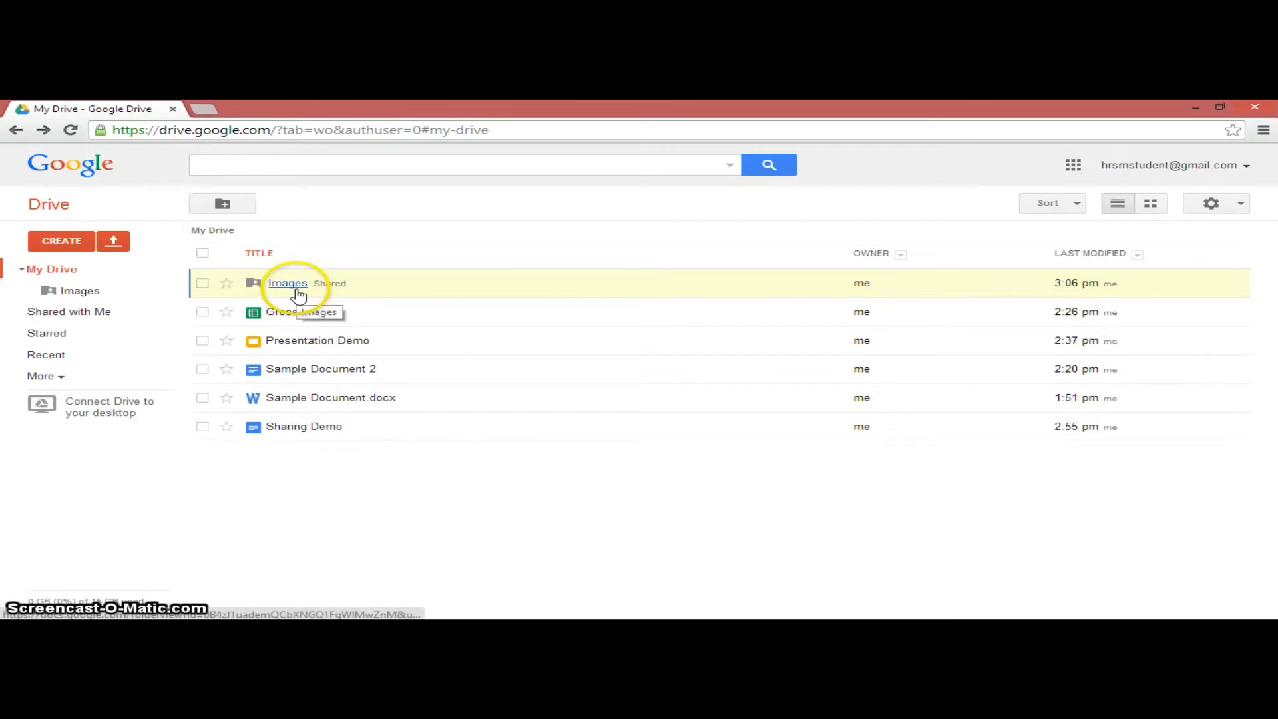
- Remove the collaborator from the Images folder's sharing and save the change
click(202, 283)
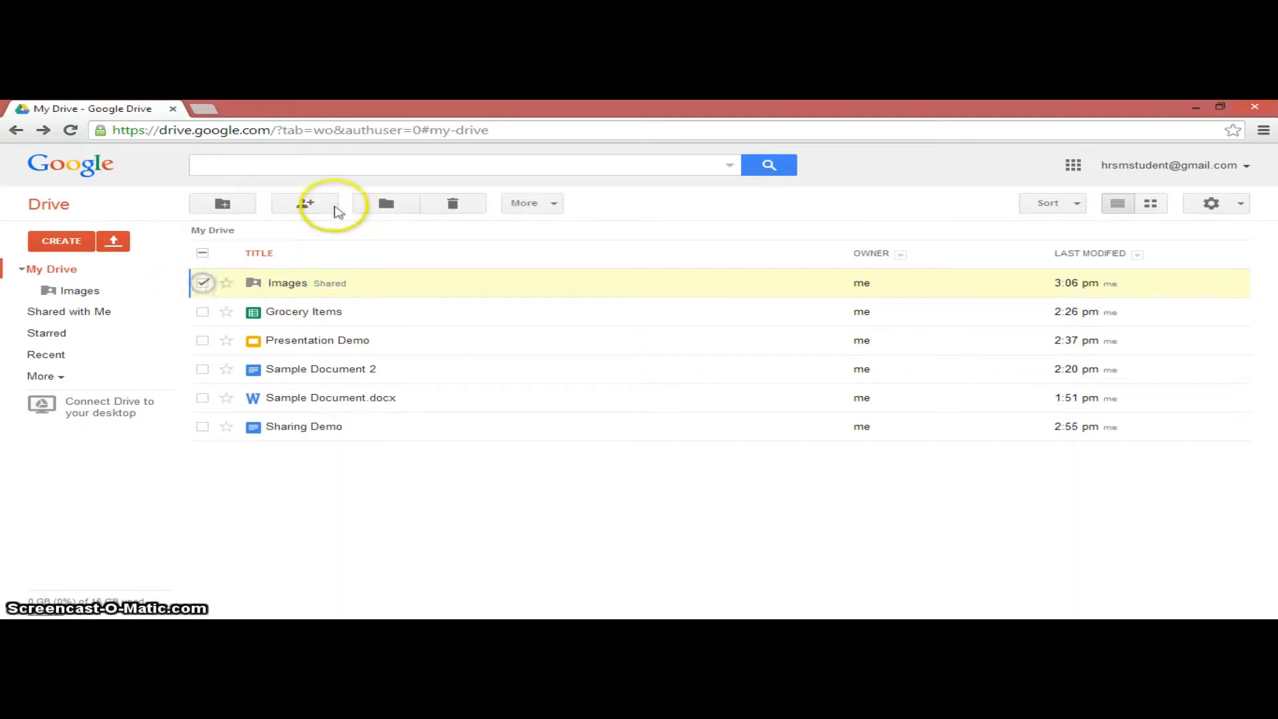
click(327, 204)
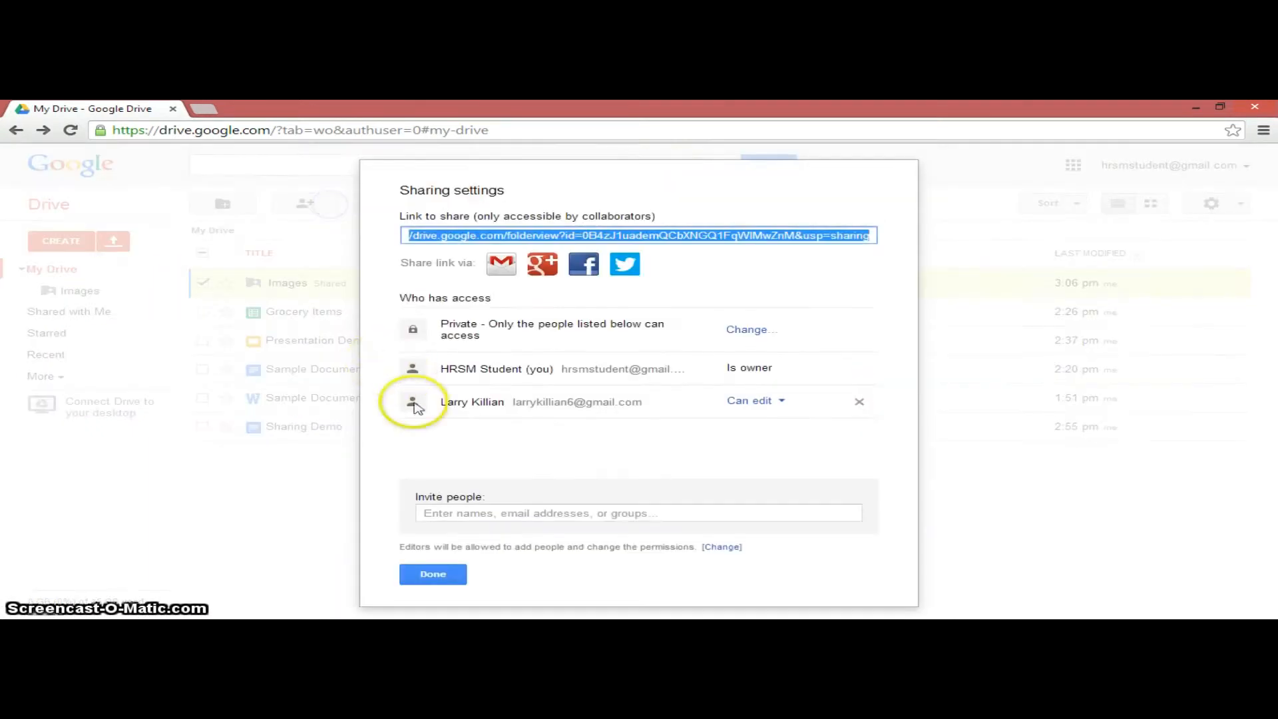
click(859, 401)
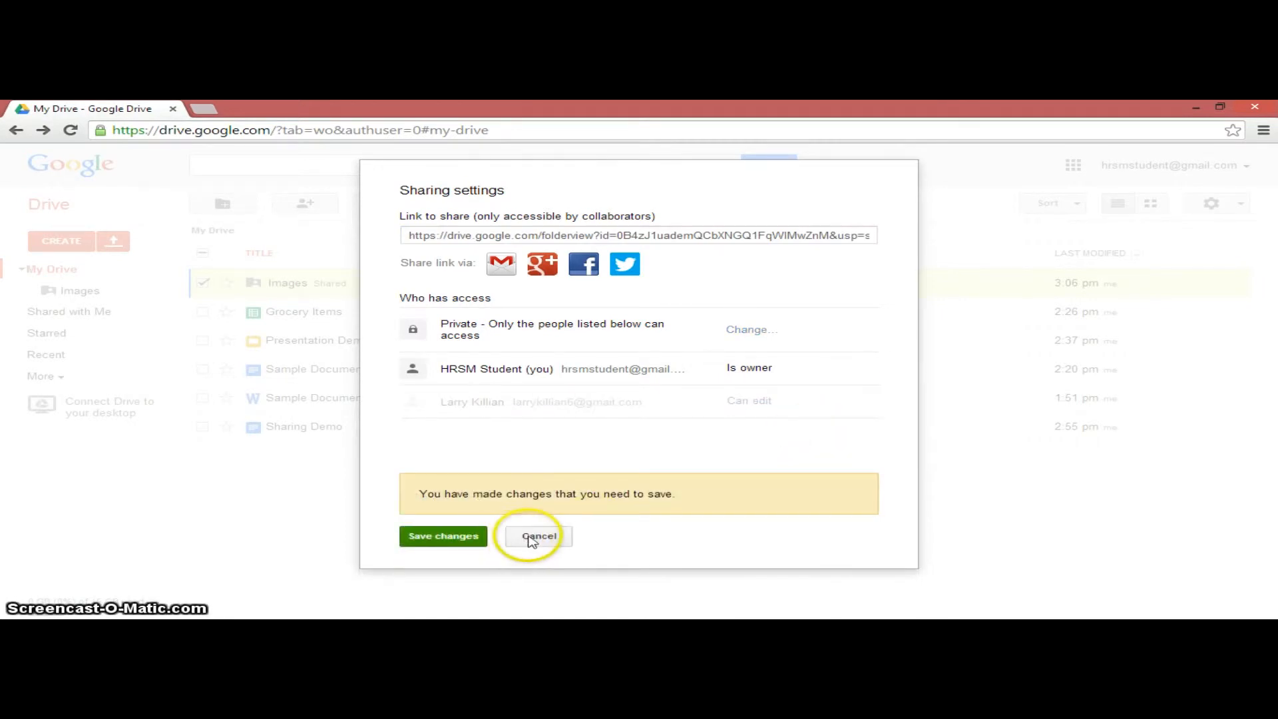
click(470, 536)
click(433, 573)
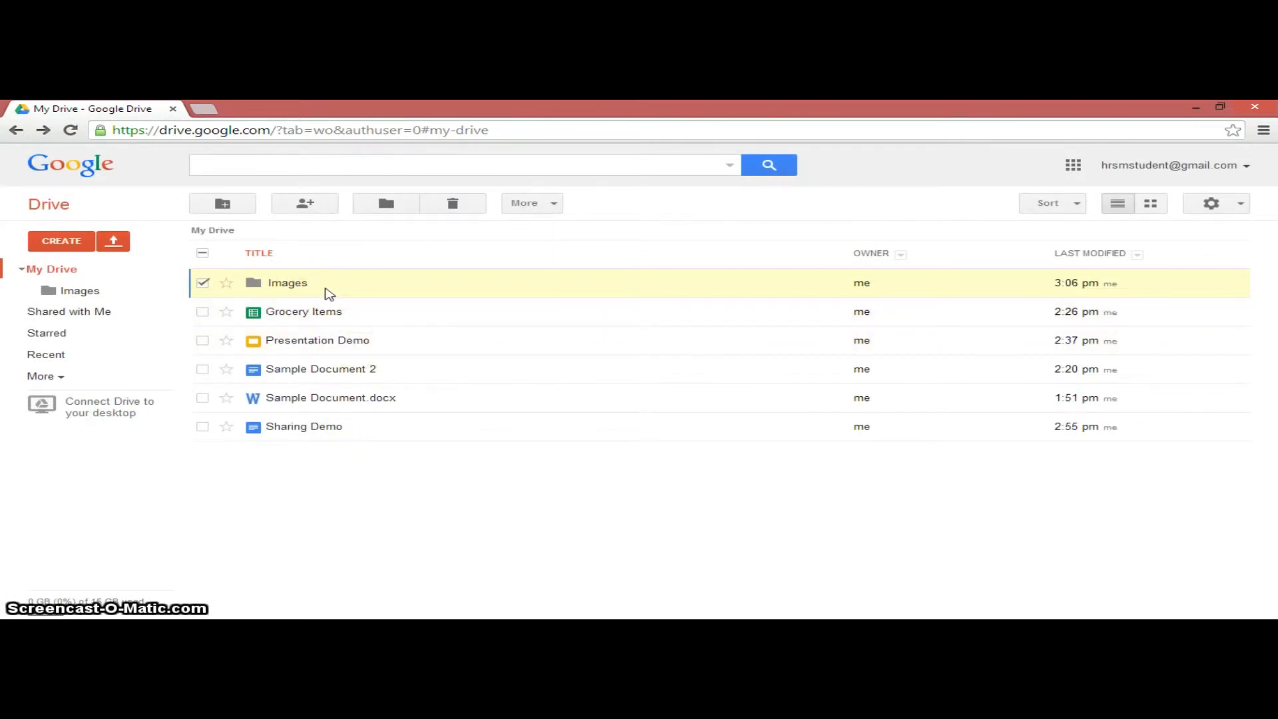
click(380, 503)
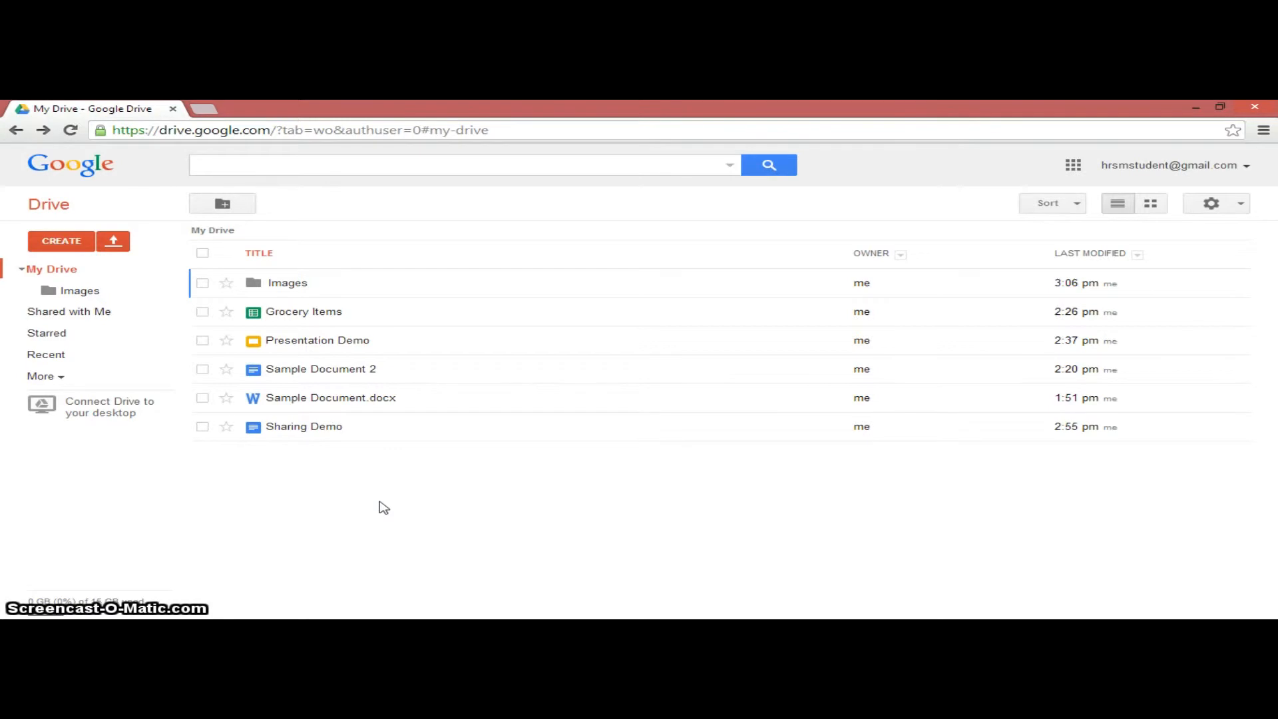
- Open Sharing Demo and type 'I am editing this document.' above the table
click(323, 436)
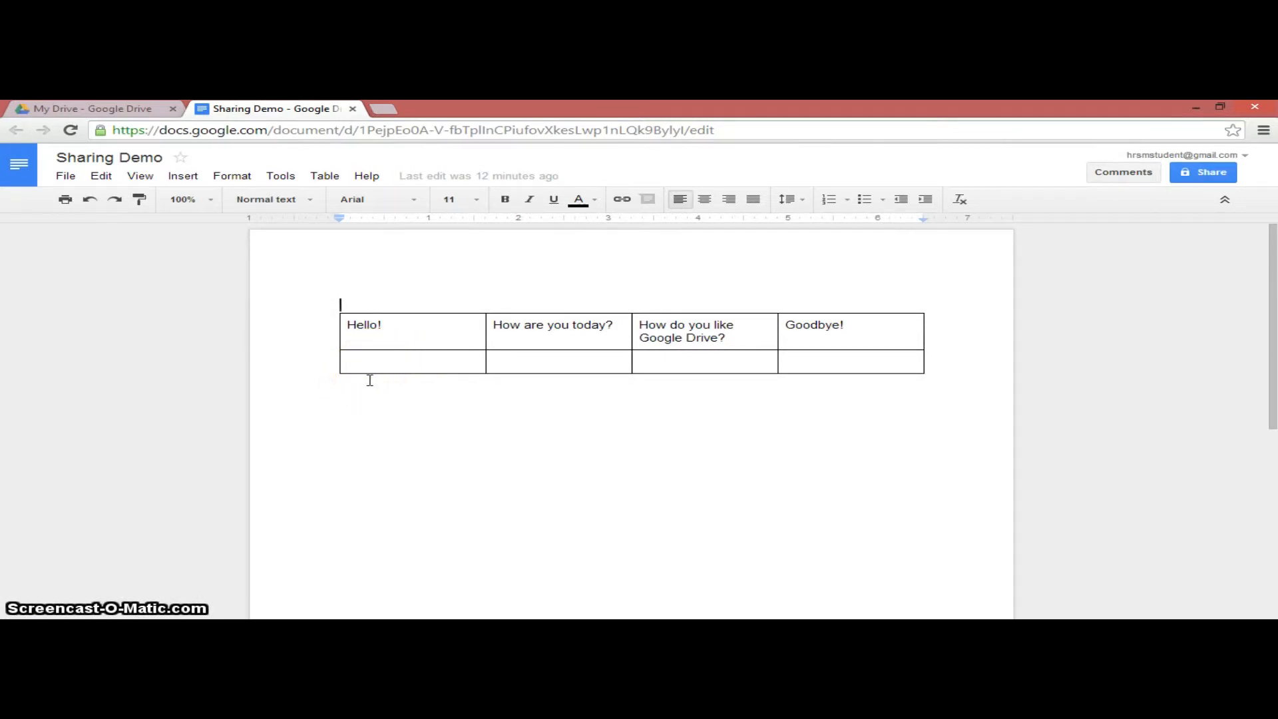
text(I am editing th)
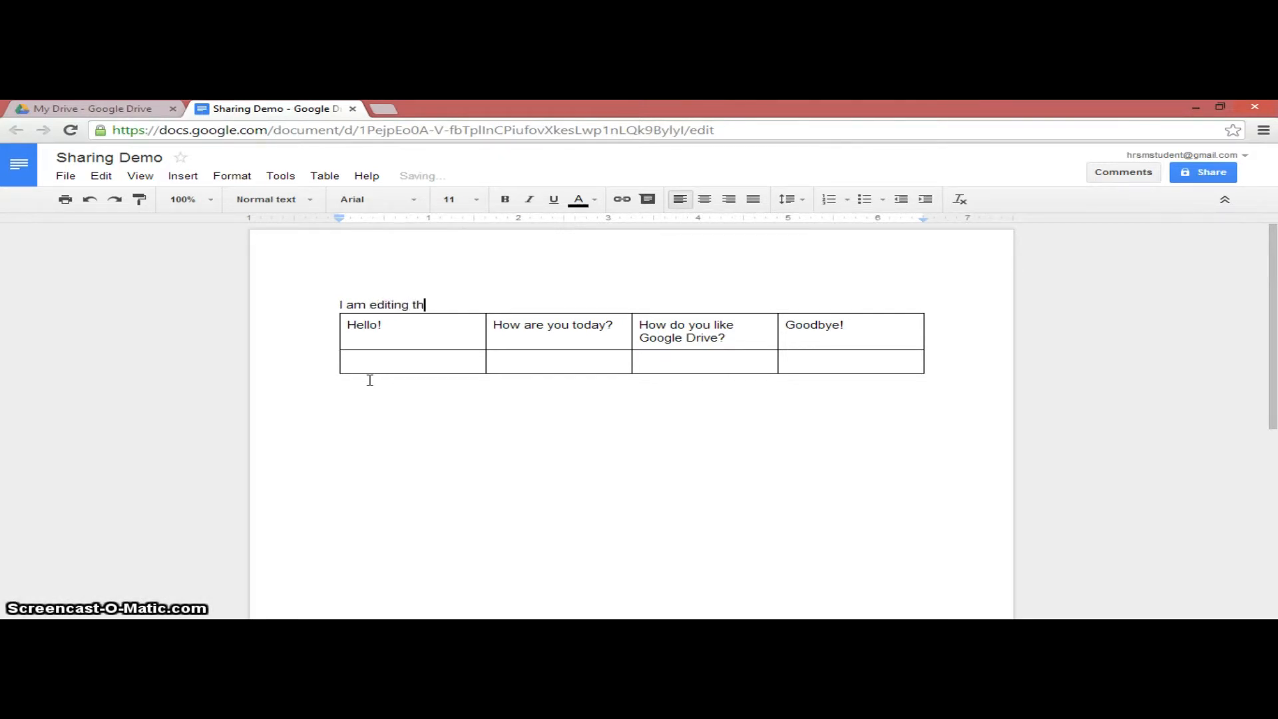
key(BackSpace)
key(BackSpace)
key(BackSpace)
text(ment.)
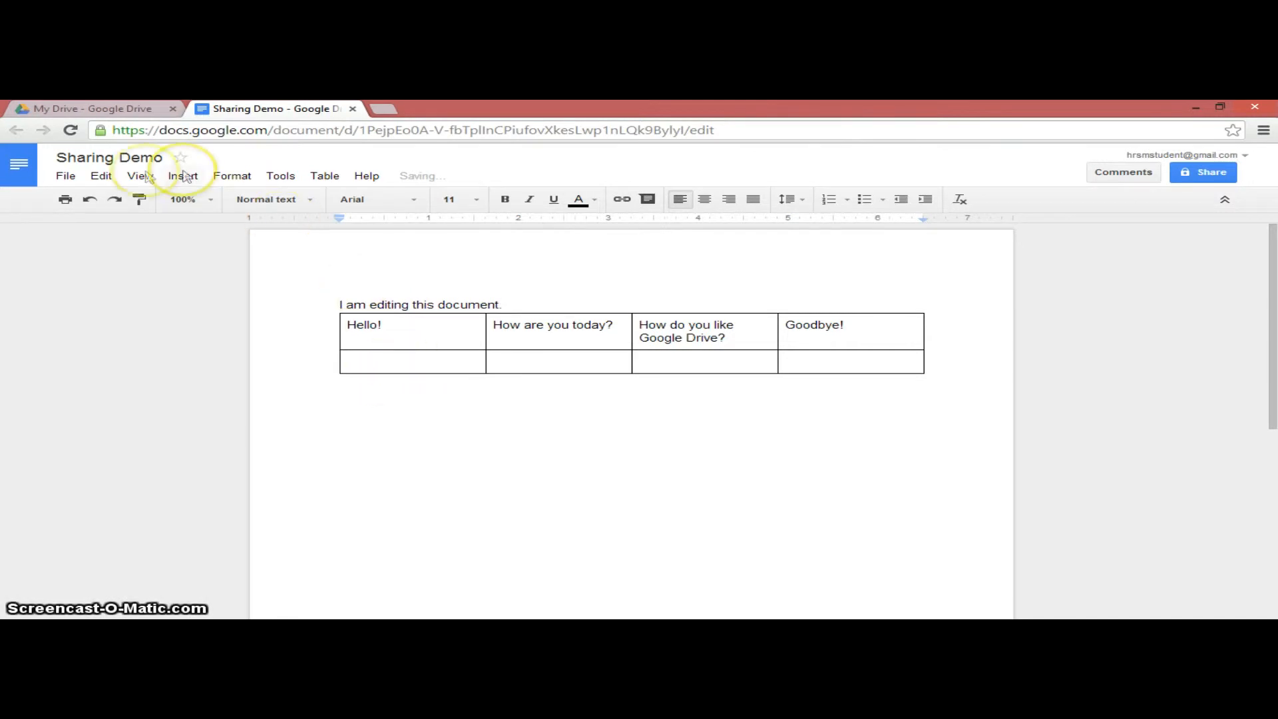
click(72, 177)
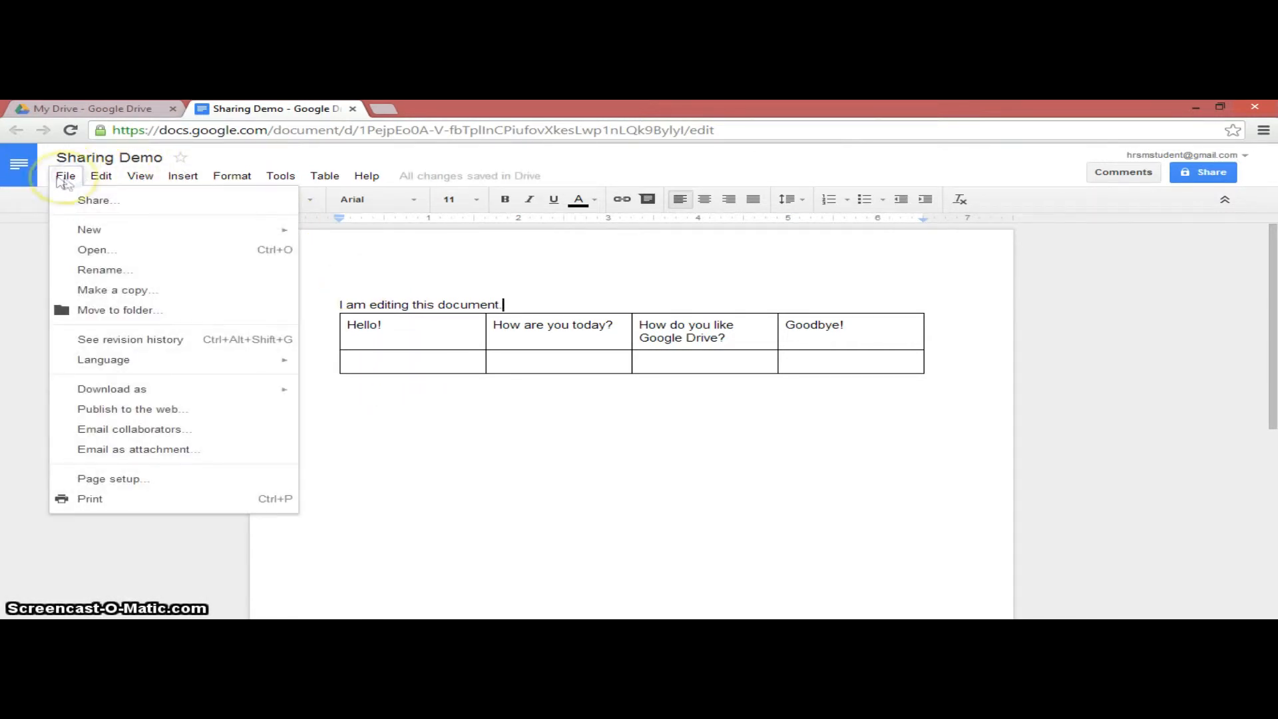
- Share the Sharing Demo document with the suggested collaborator
click(78, 200)
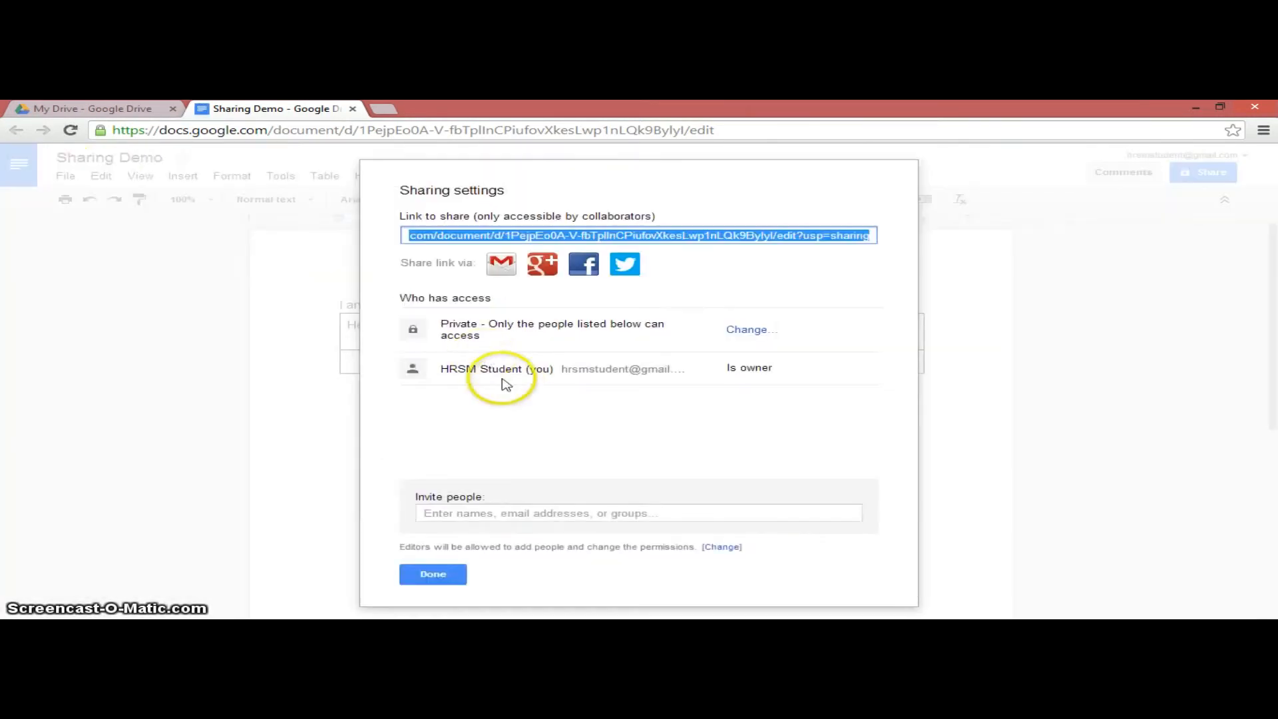
click(501, 518)
text(larry)
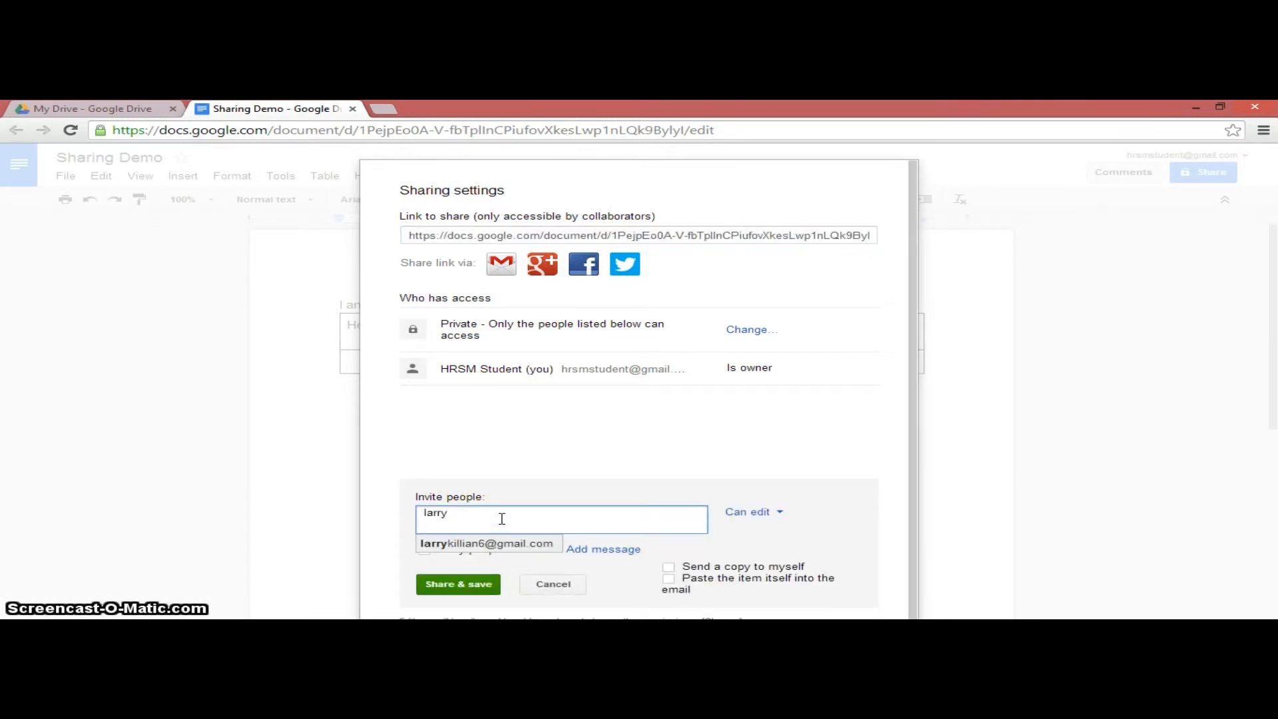
click(552, 542)
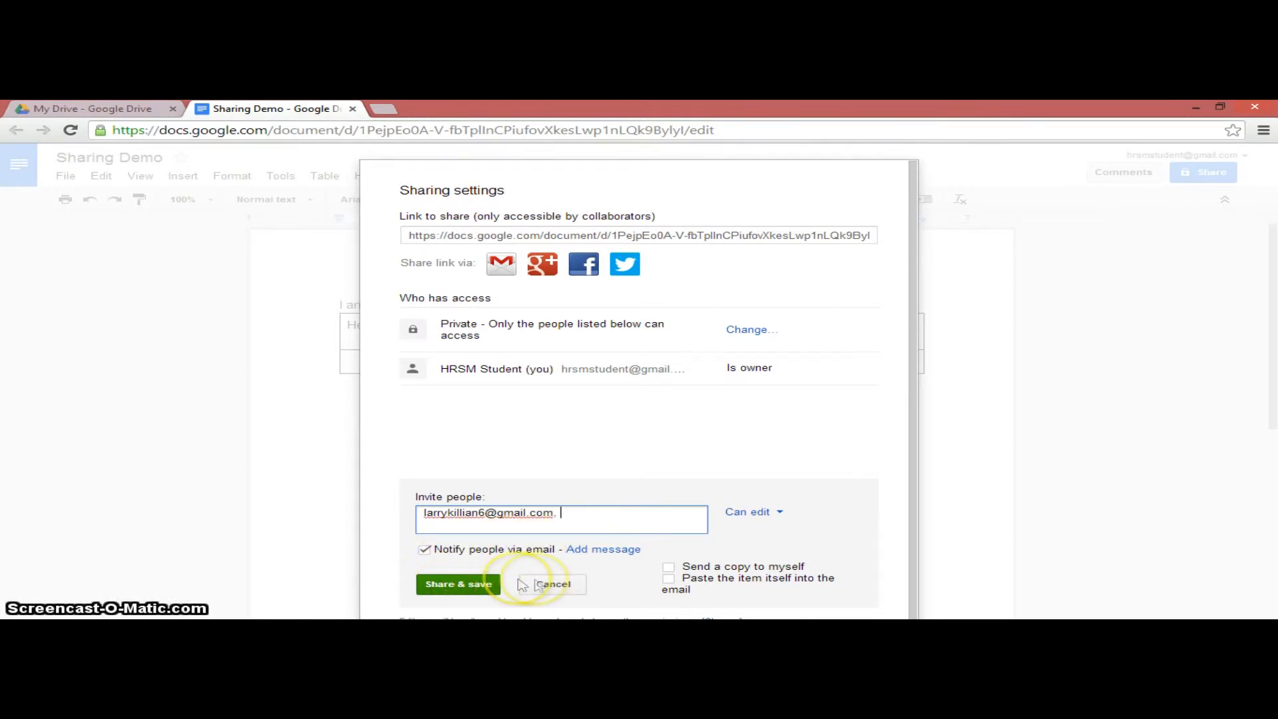
click(464, 585)
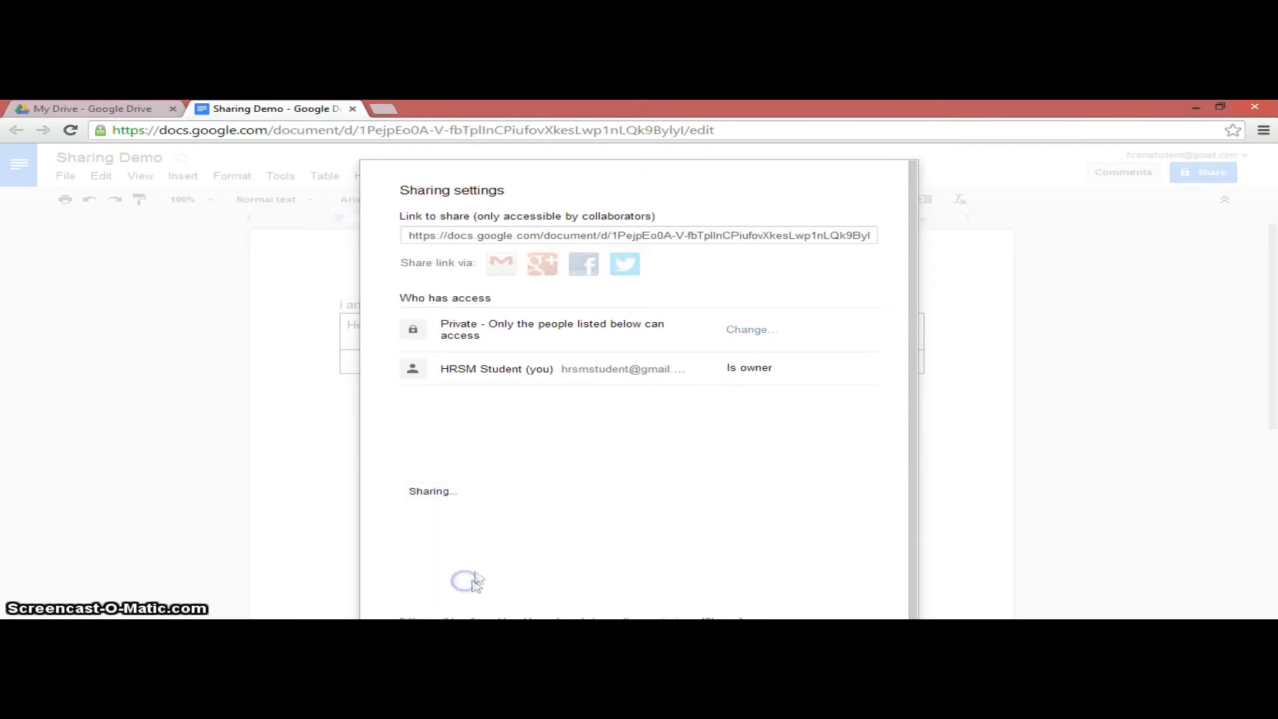
- Type 'We can still edit! WHoo!' on a new line below the table
click(441, 576)
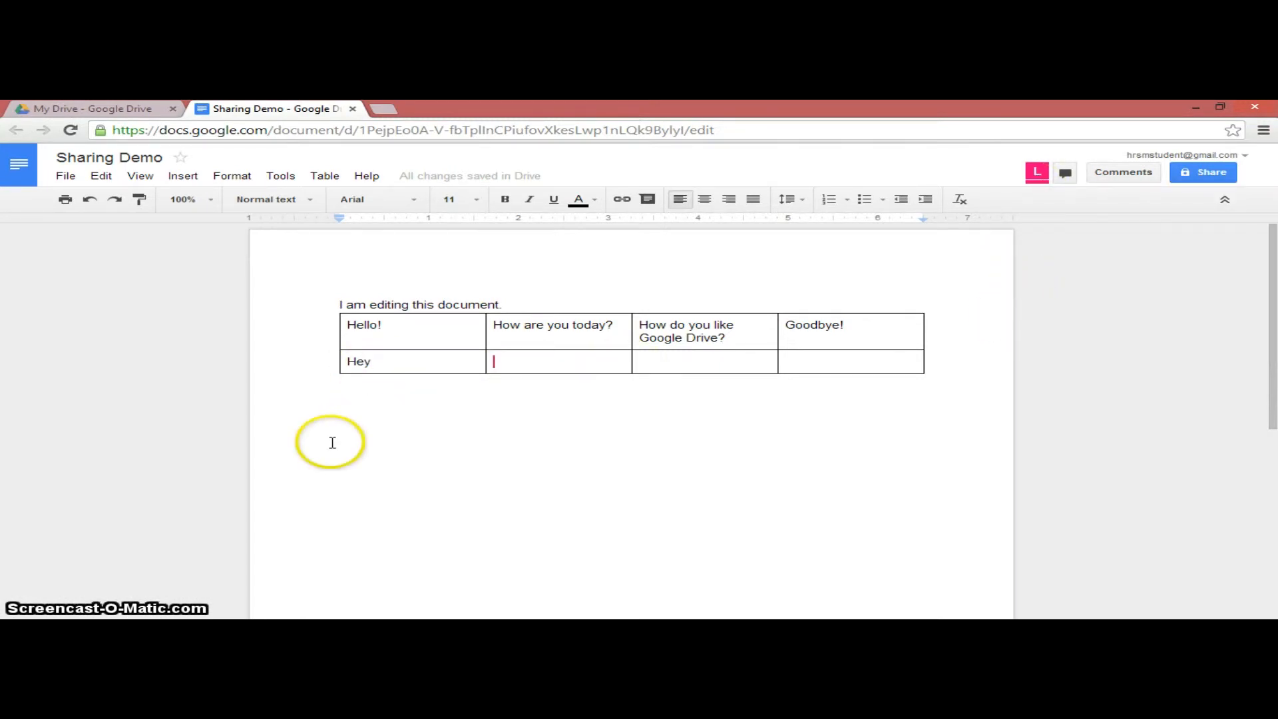
click(557, 408)
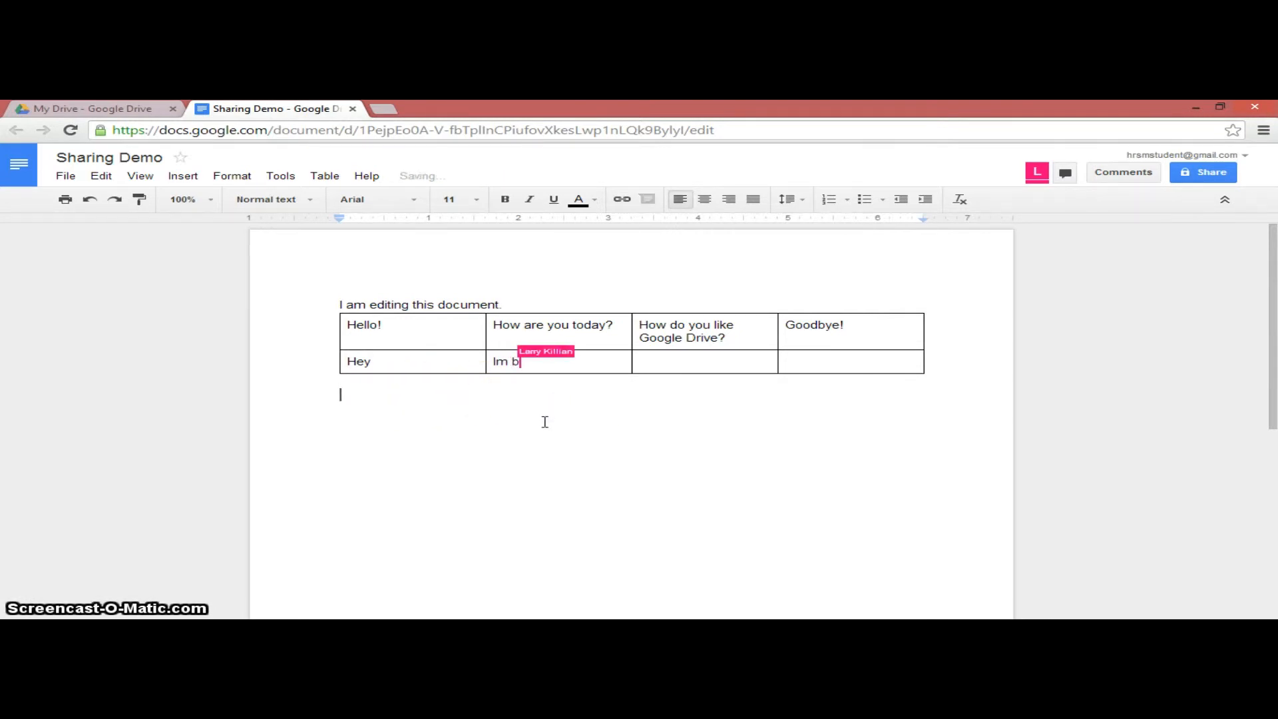
text(We can still edit! WHoo!)
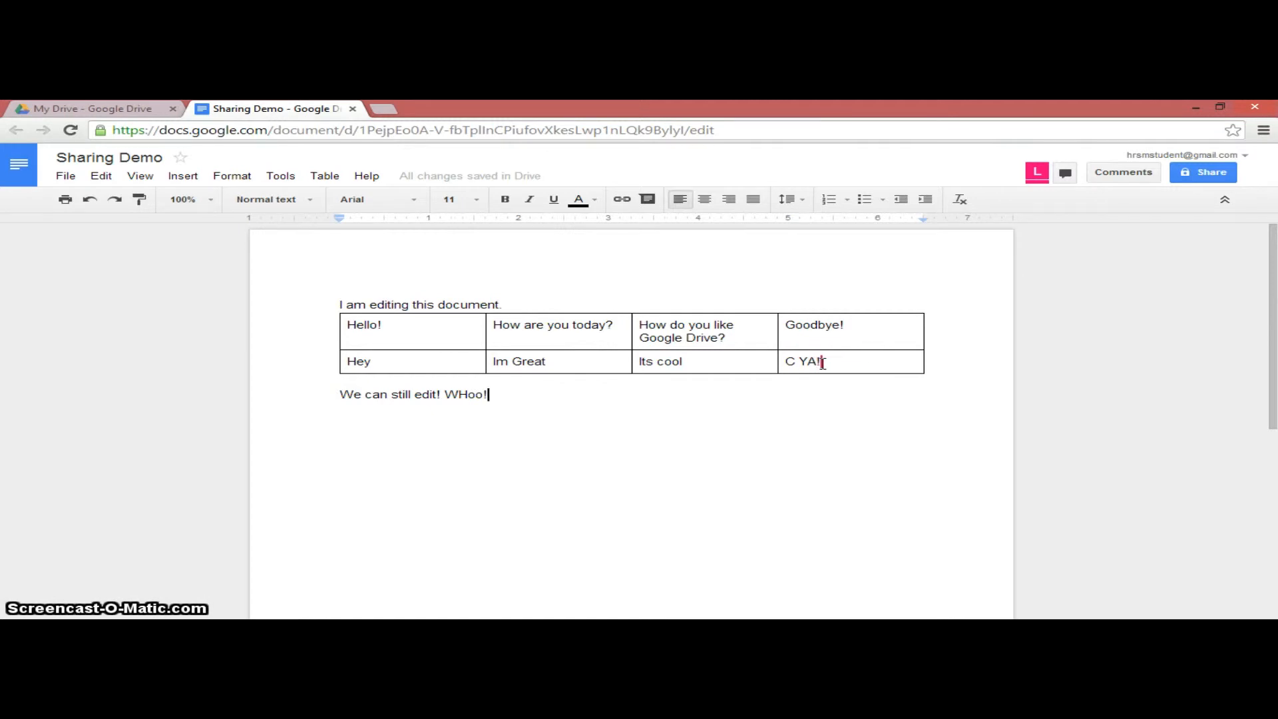
- Open the document's group chat and send 'Hey!' and 'Not much!' to the collaborator
click(1077, 181)
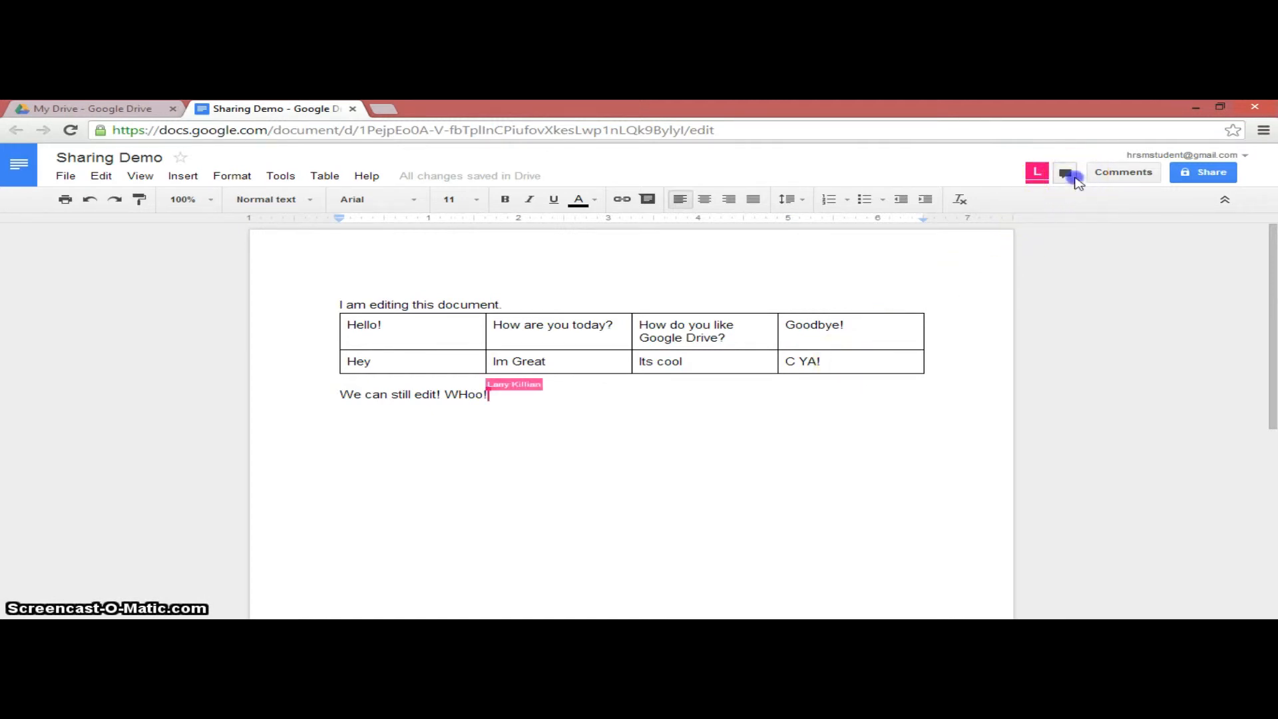
text(Hey)
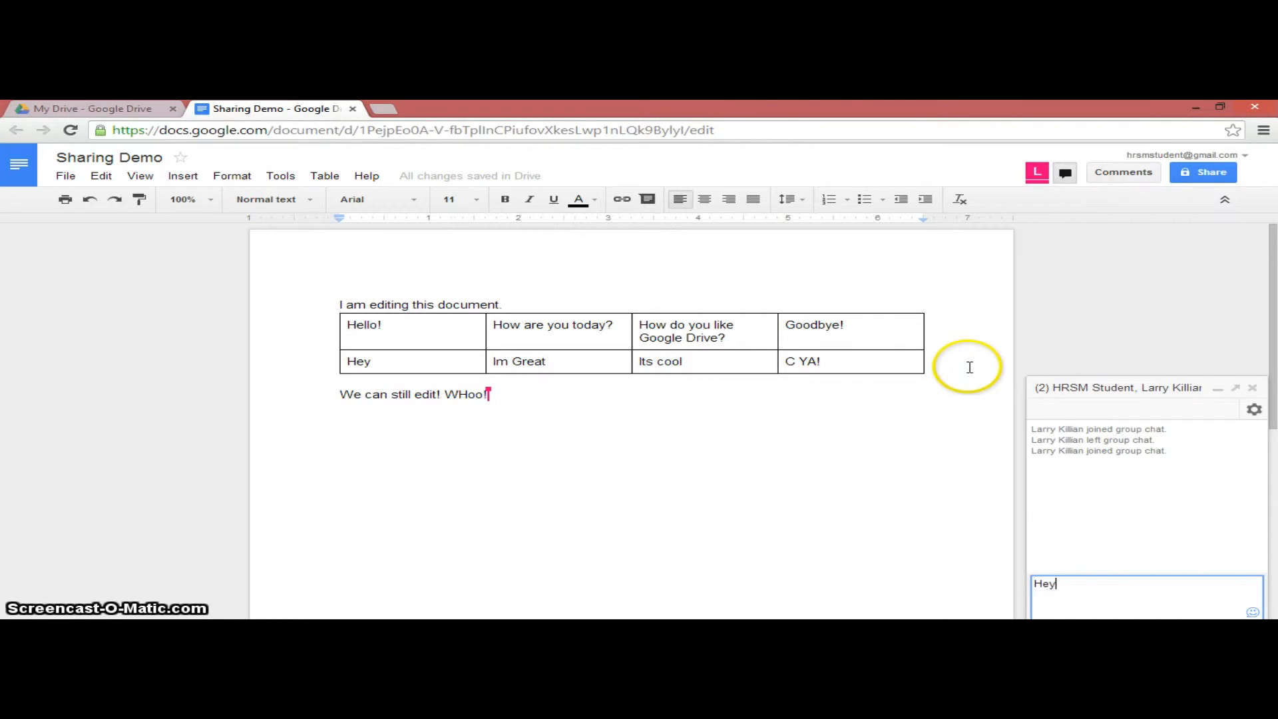
text(!)
key(Return)
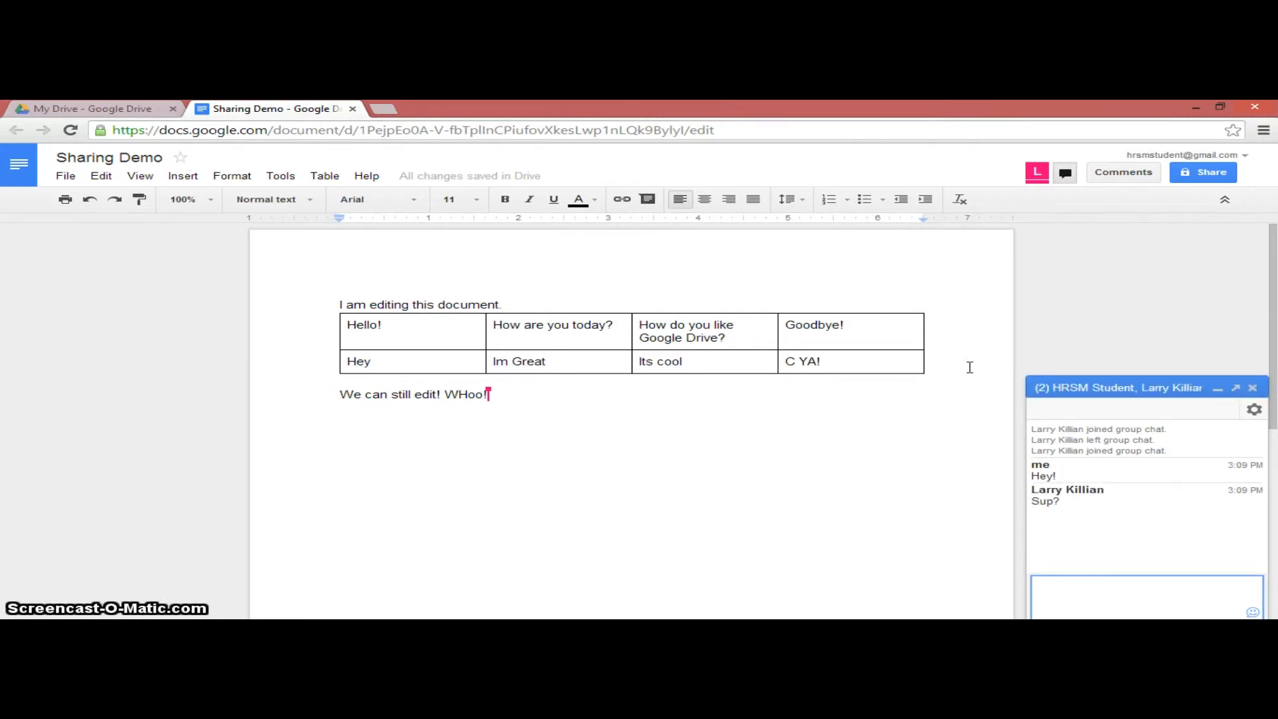
text(Not mu)
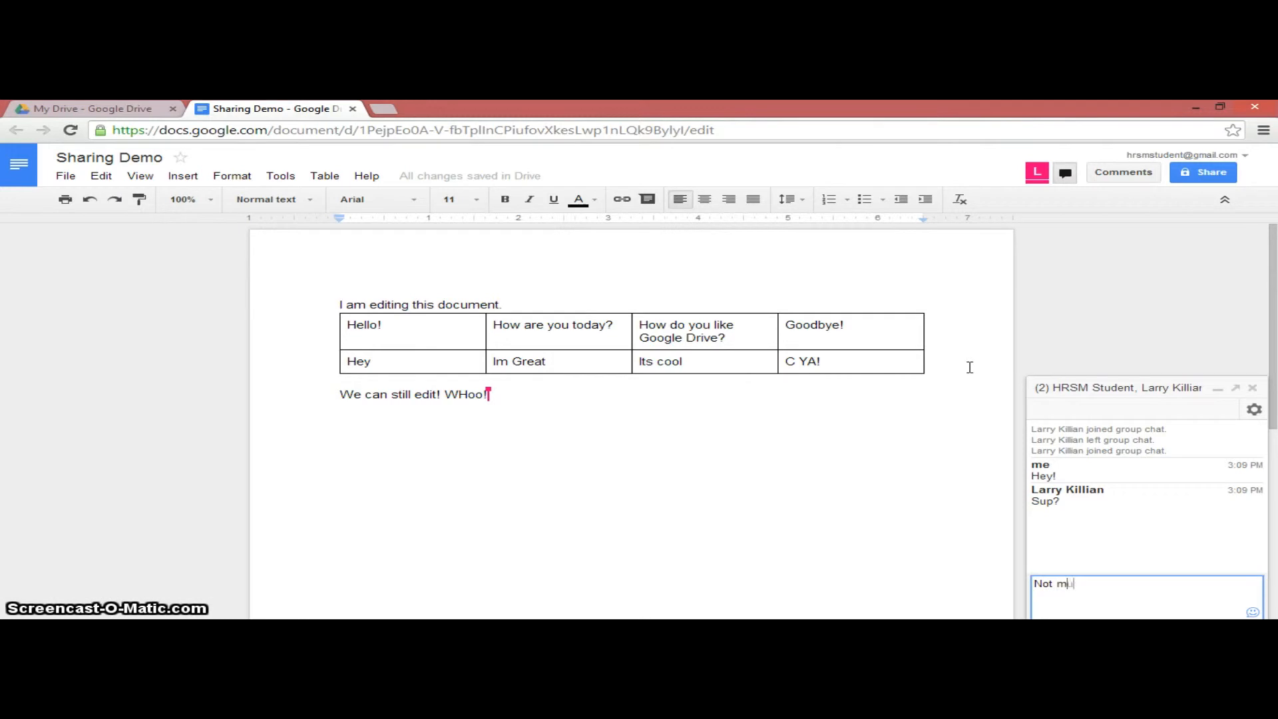
key(Return)
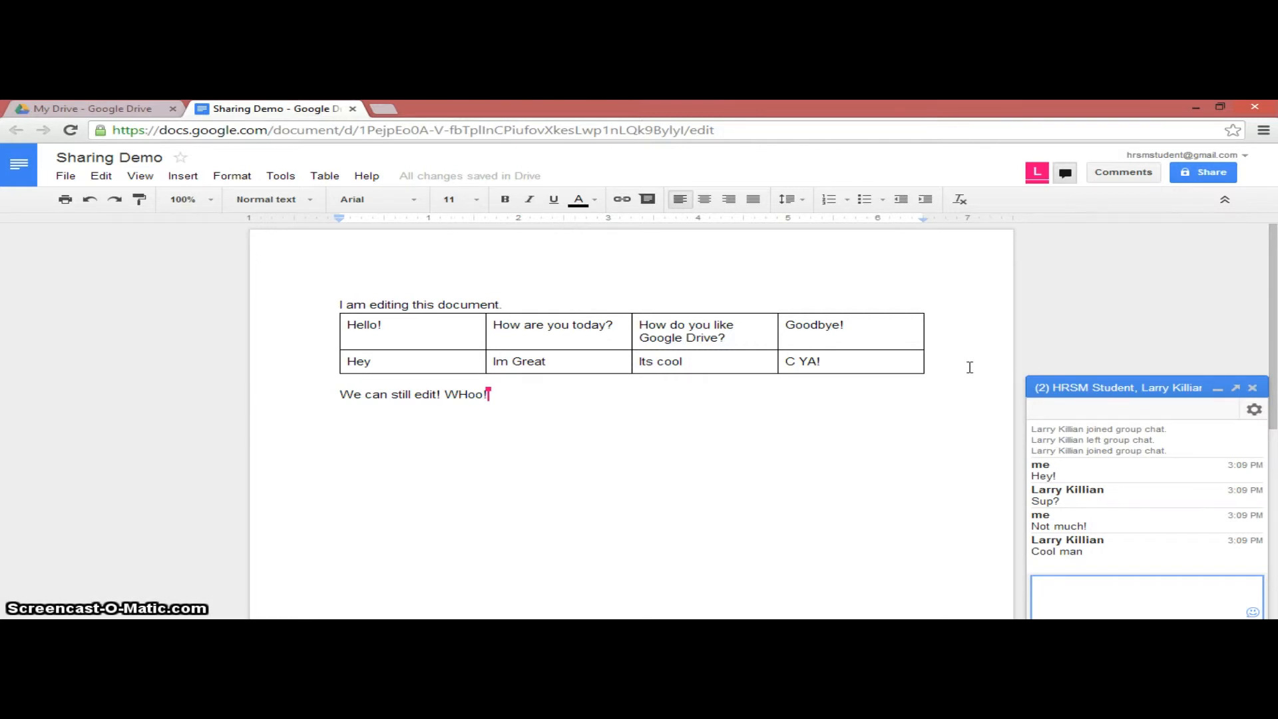
- View the File > Download as format options, then close the menu without downloading
click(66, 177)
mouse_move(166, 390)
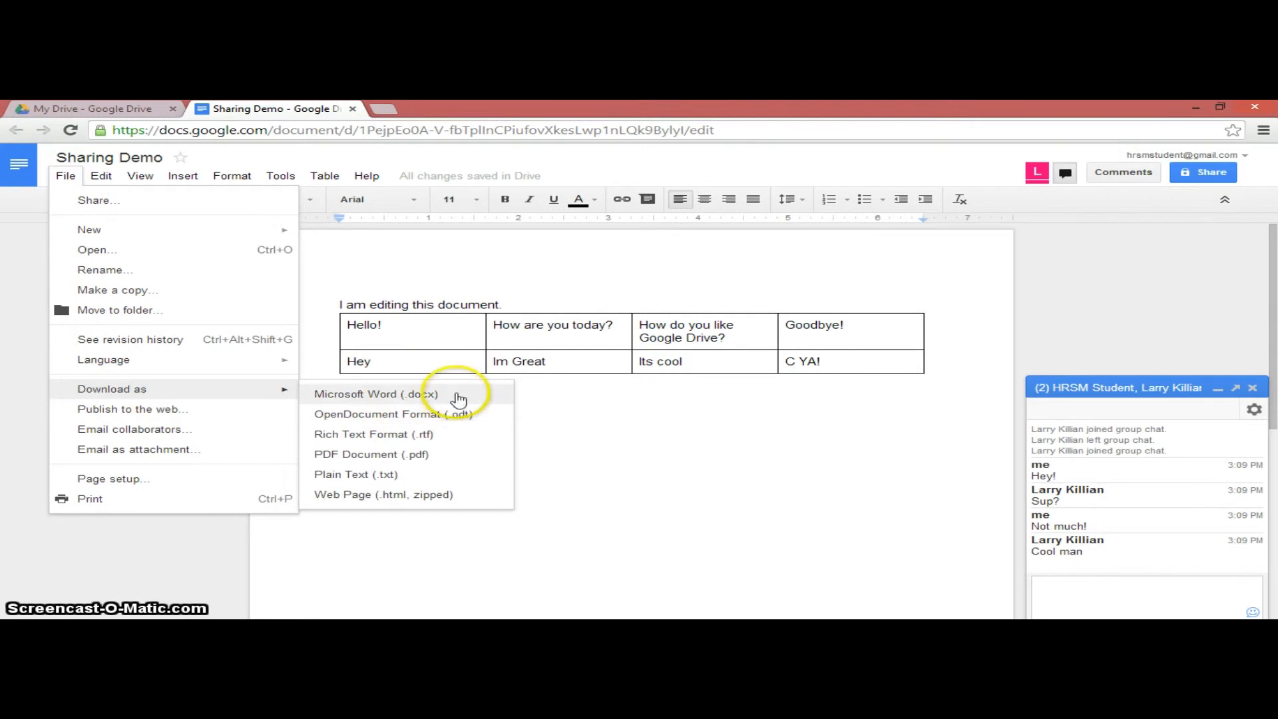
click(65, 176)
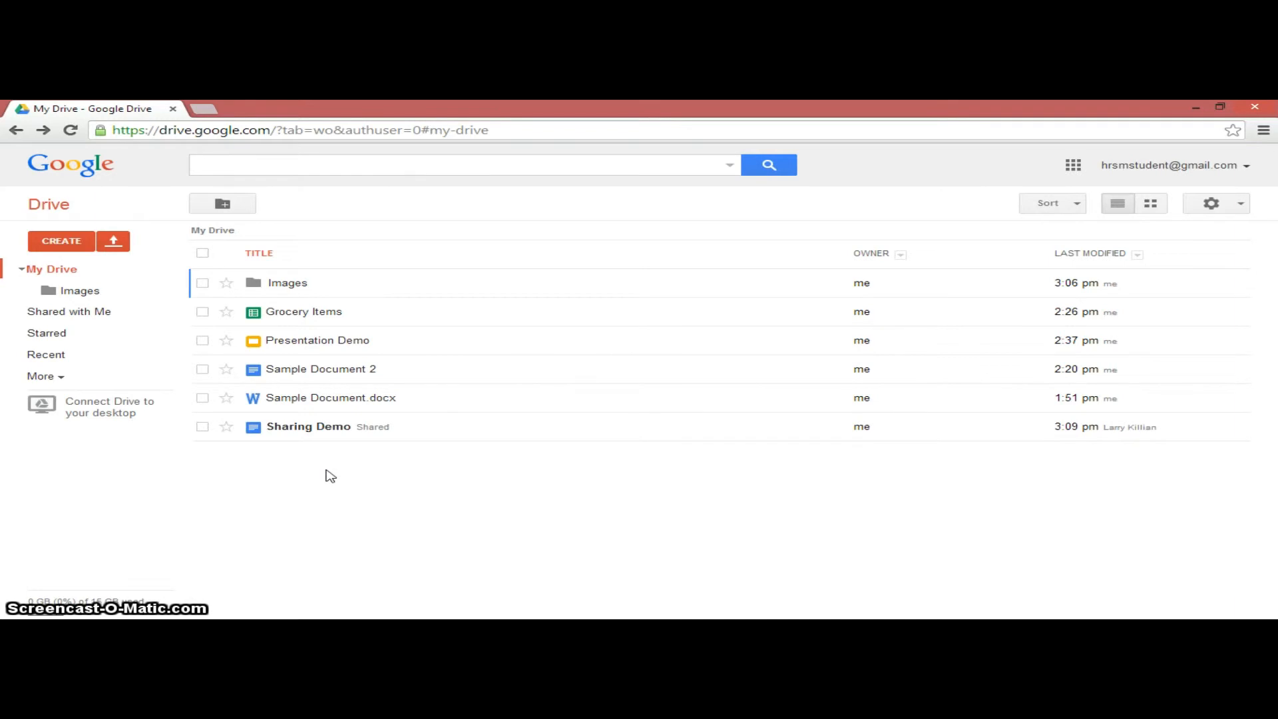
- Create a new folder named 'Group Folder' in My Drive
click(234, 203)
text(Group Folder)
key(Return)
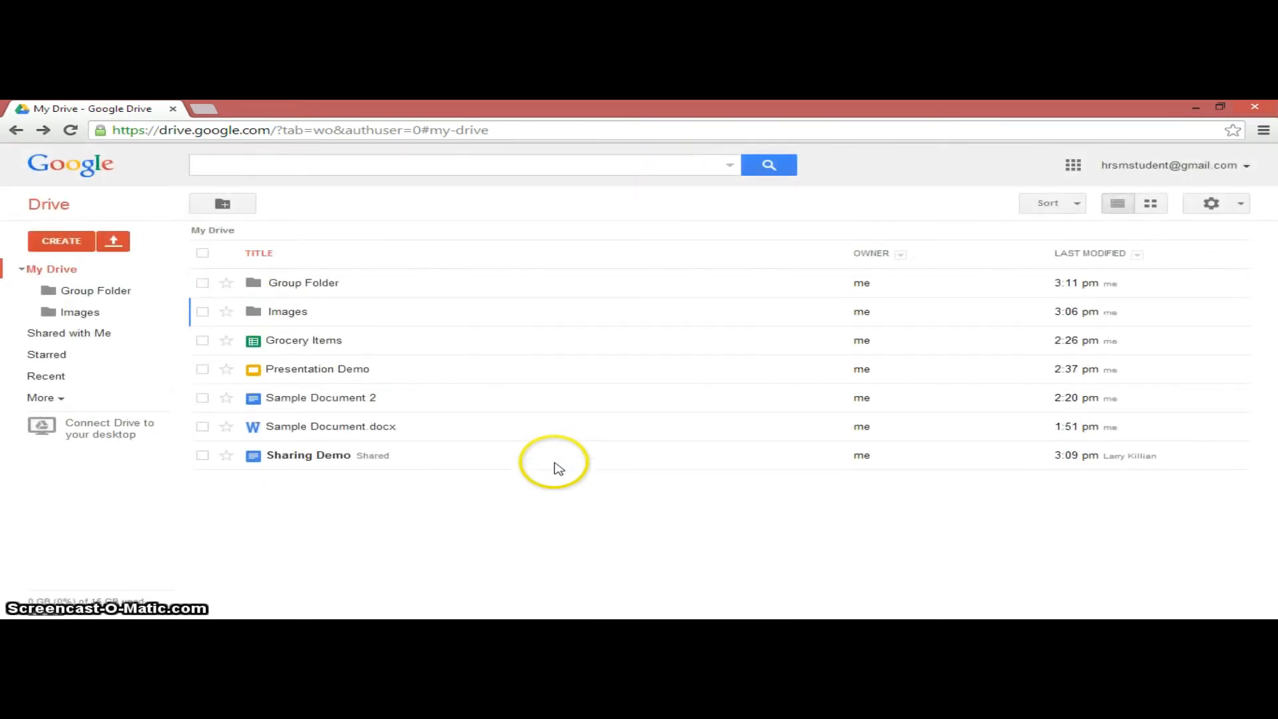
- Share Group Folder with the collaborator's e-mail address as an editor
click(202, 282)
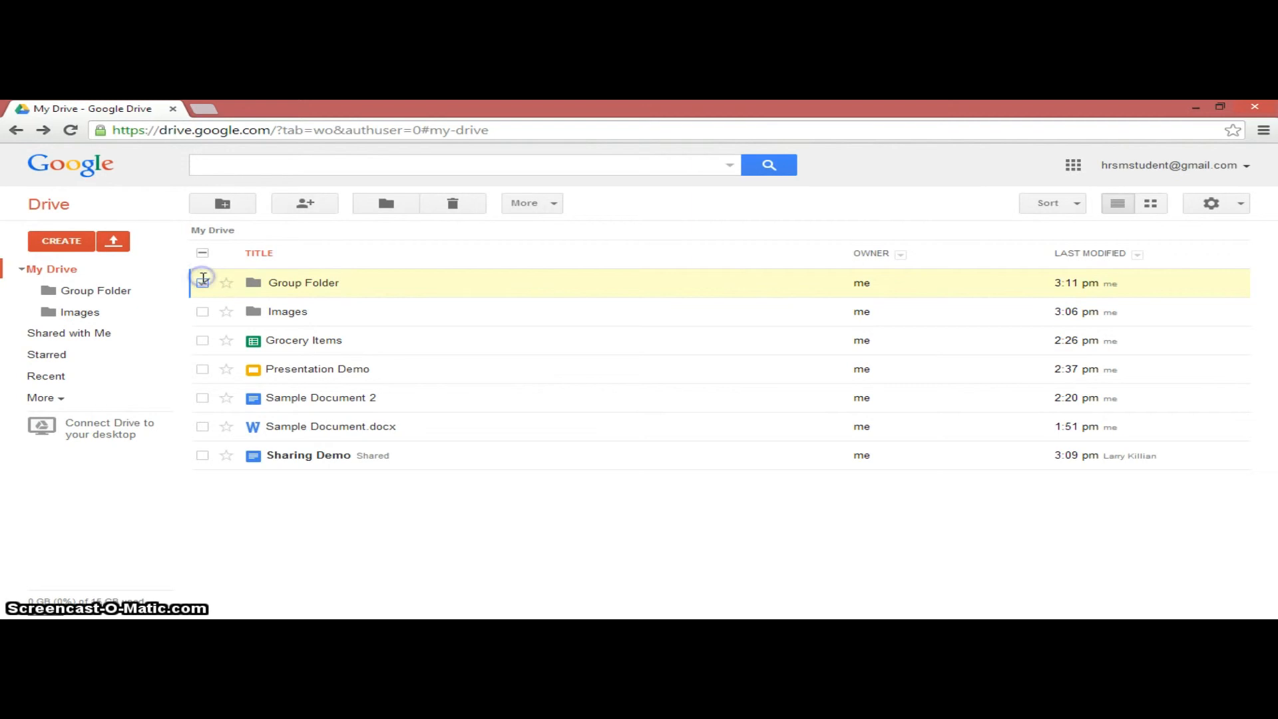
click(305, 203)
click(464, 513)
text(la)
click(445, 516)
text(rry)
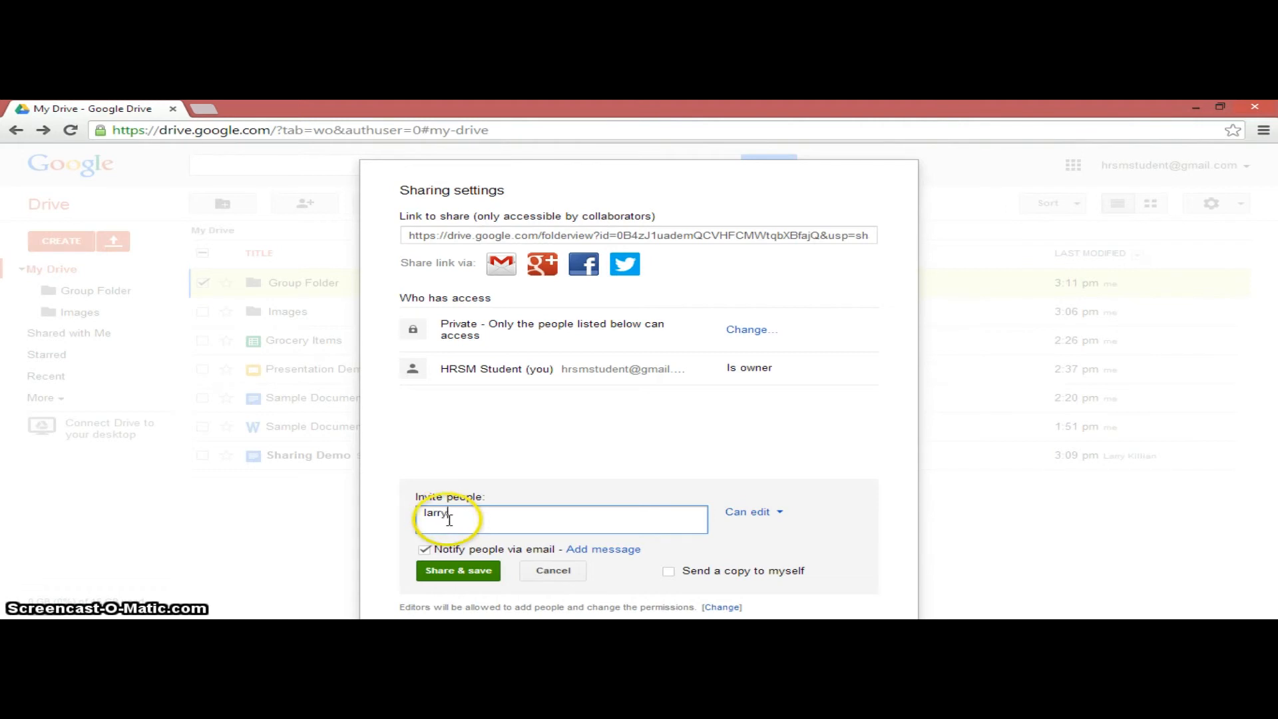
key(BackSpace)
key(BackSpace)
key(BackSpace)
key(BackSpace)
key(BackSpace)
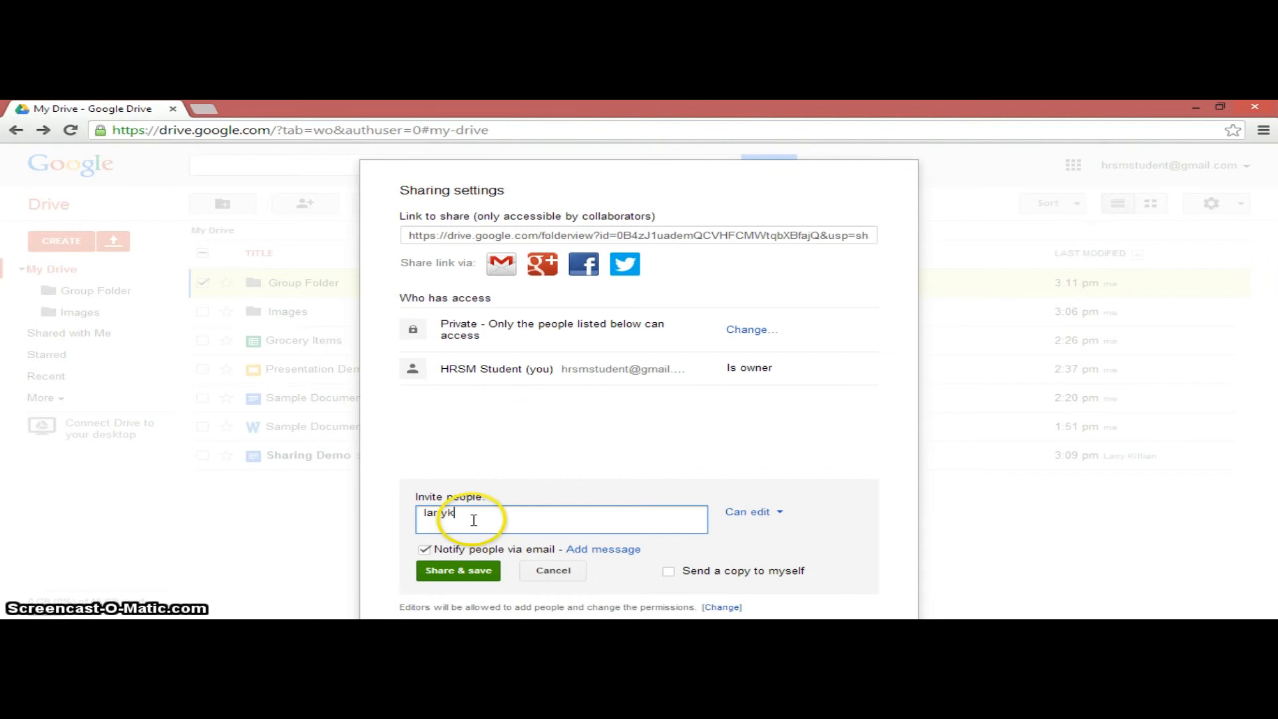
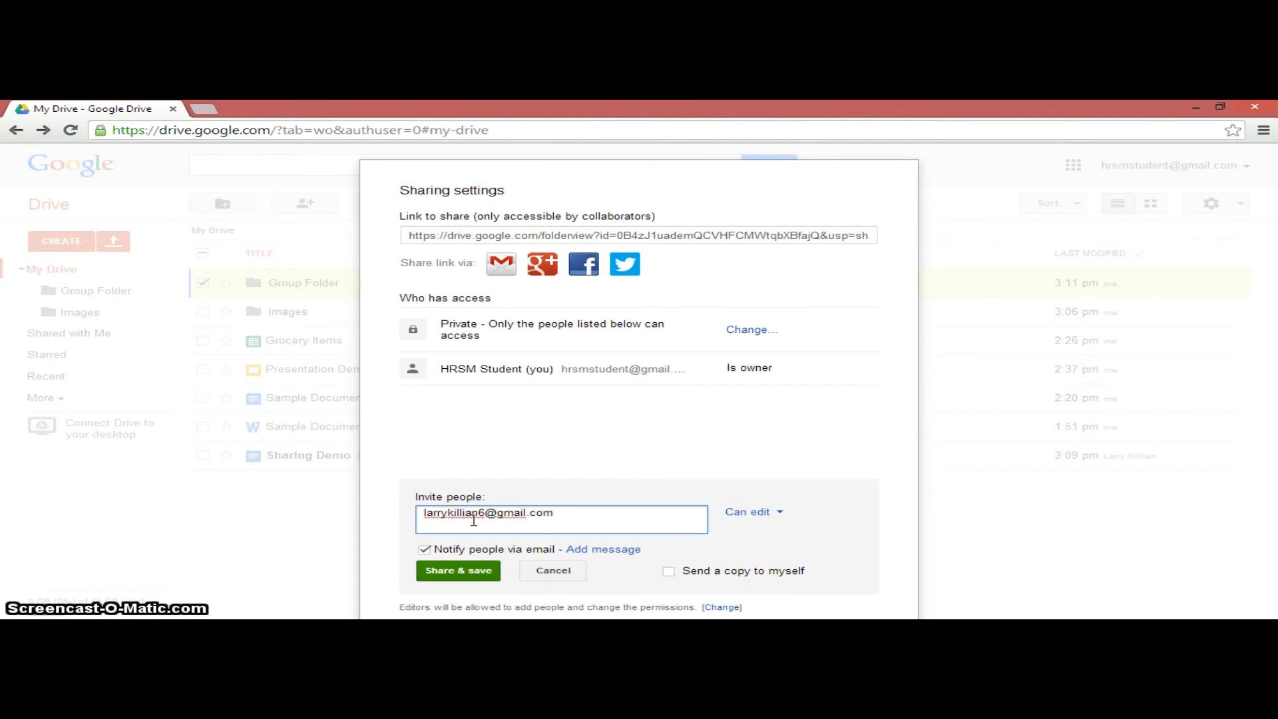
click(456, 570)
click(456, 572)
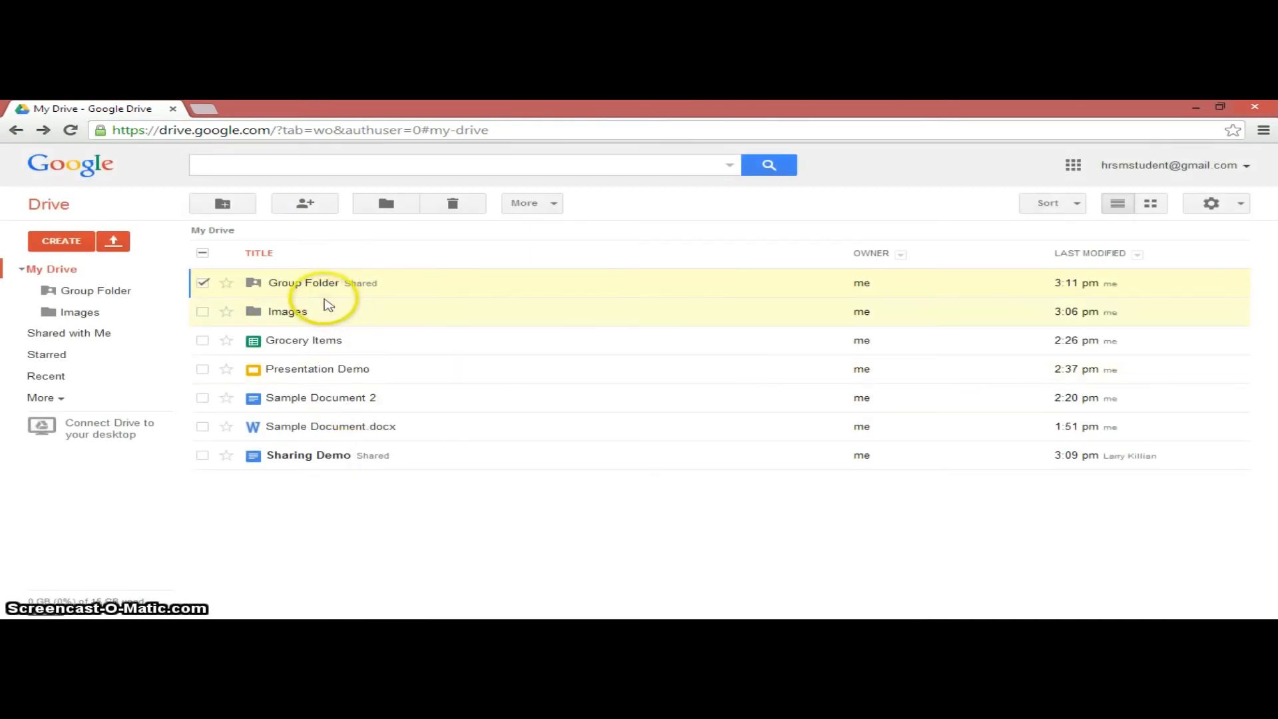
- Inside Group Folder, create a new document using the folder's sharing, then close it
click(203, 282)
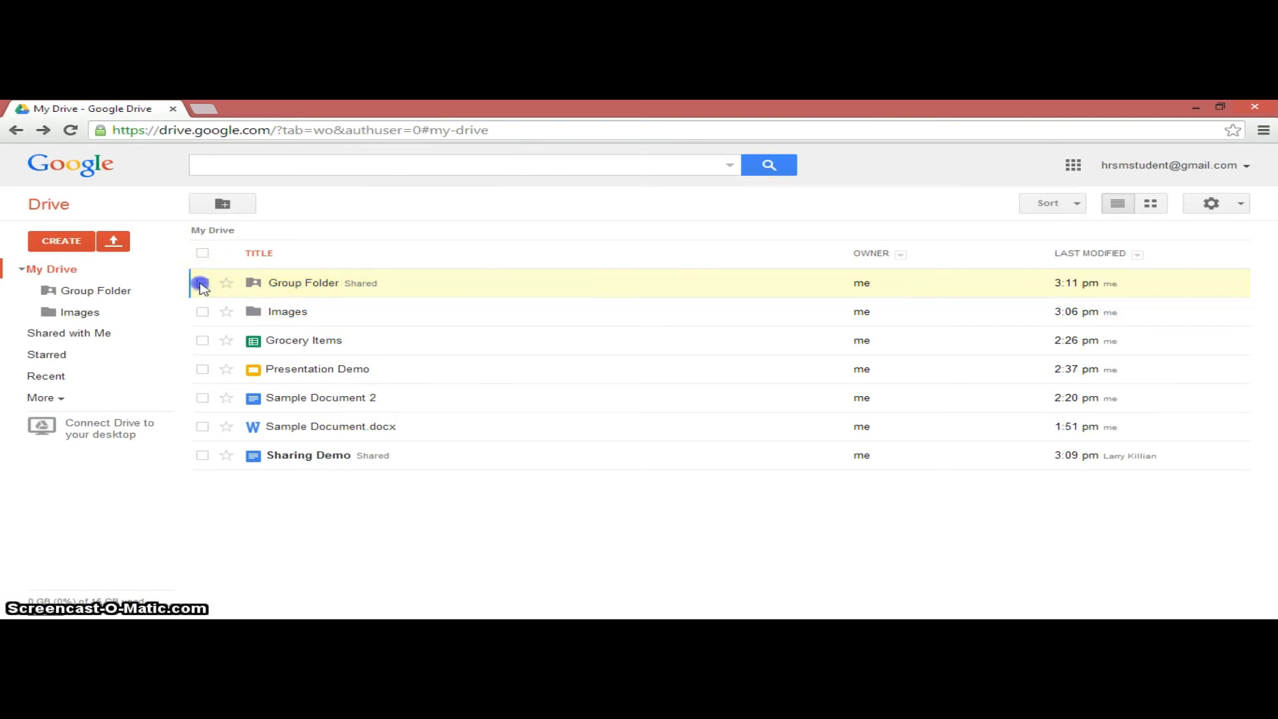
click(295, 285)
click(81, 241)
click(105, 310)
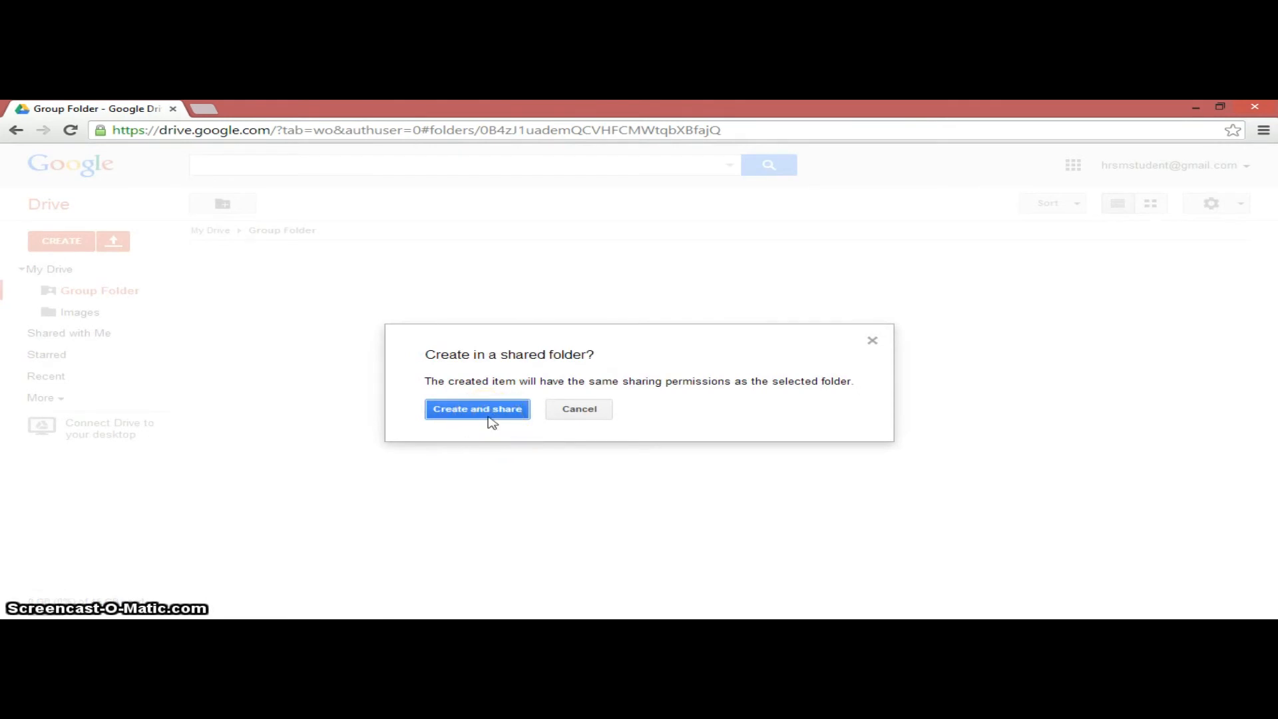
click(490, 420)
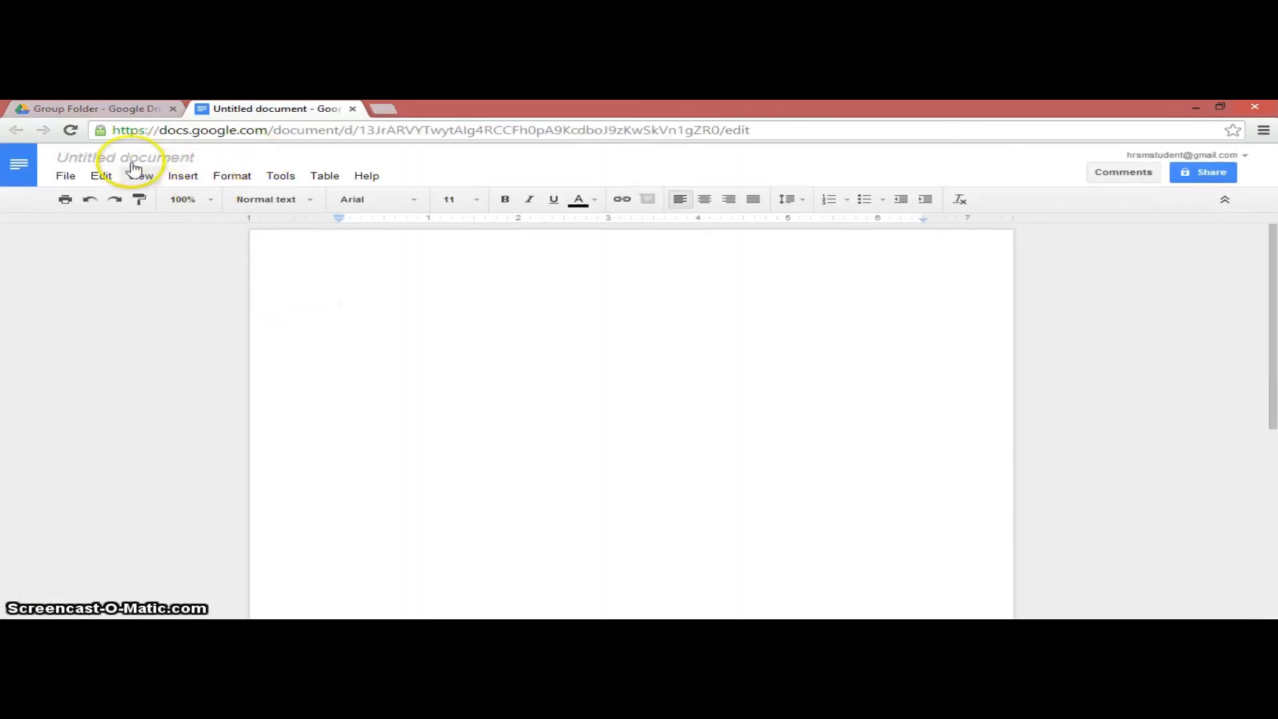
click(352, 109)
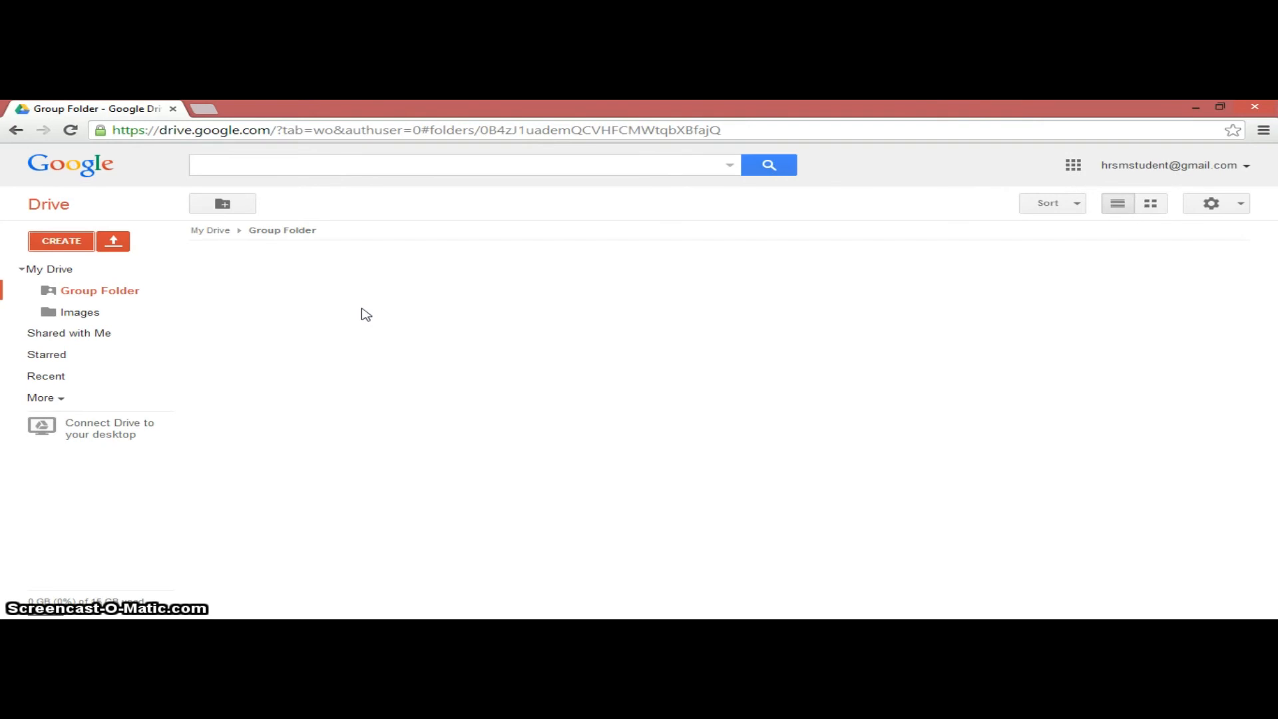
- Drag the Images folder from My Drive into Group Folder and open it to check
click(85, 270)
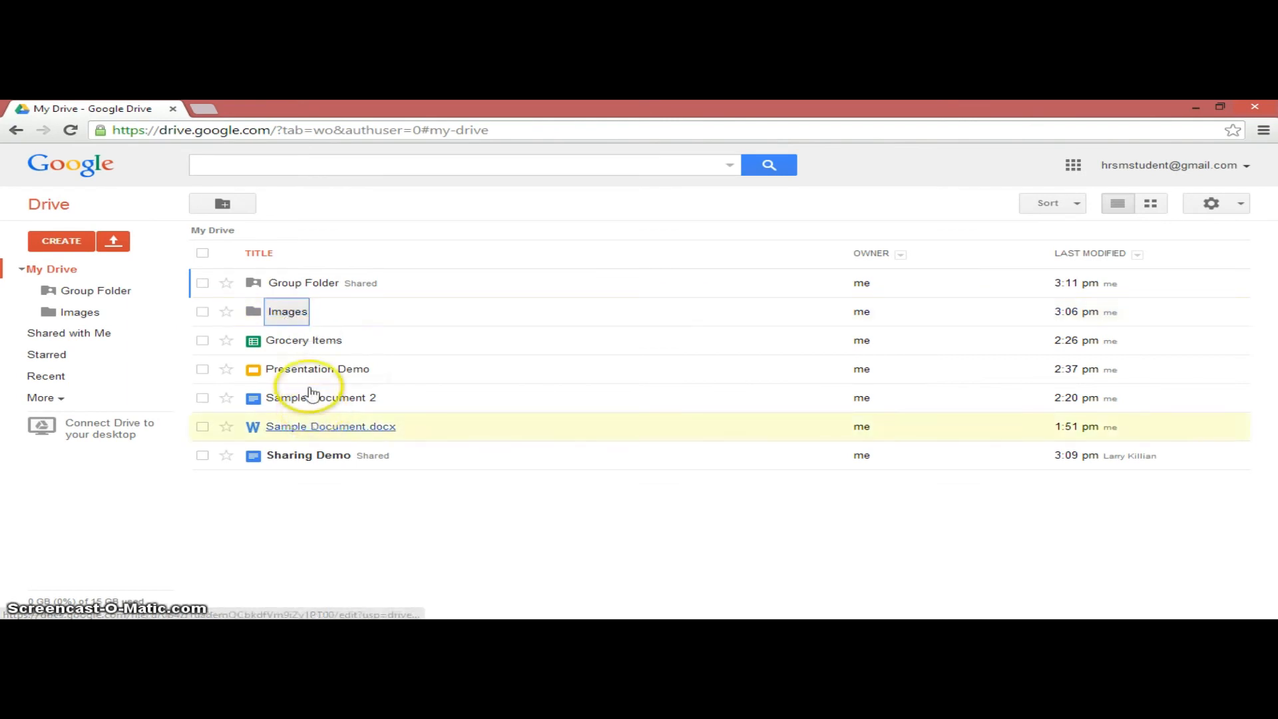
click(290, 318)
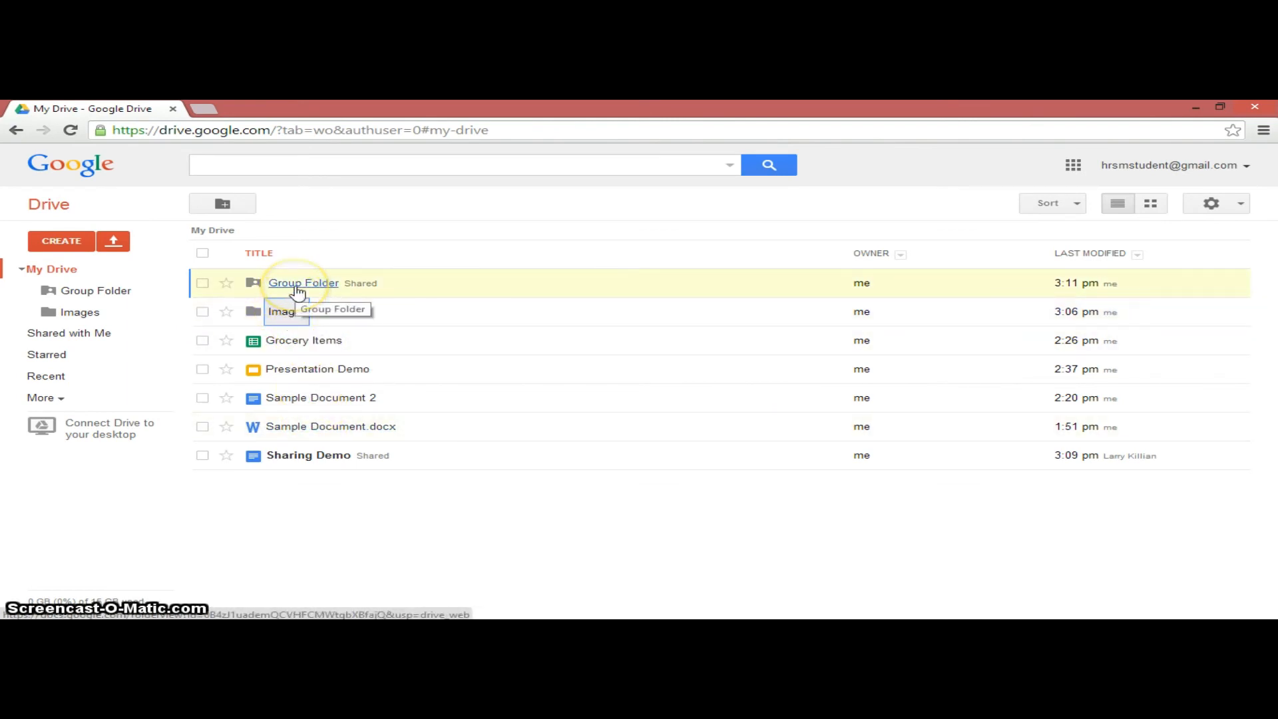
click(285, 319)
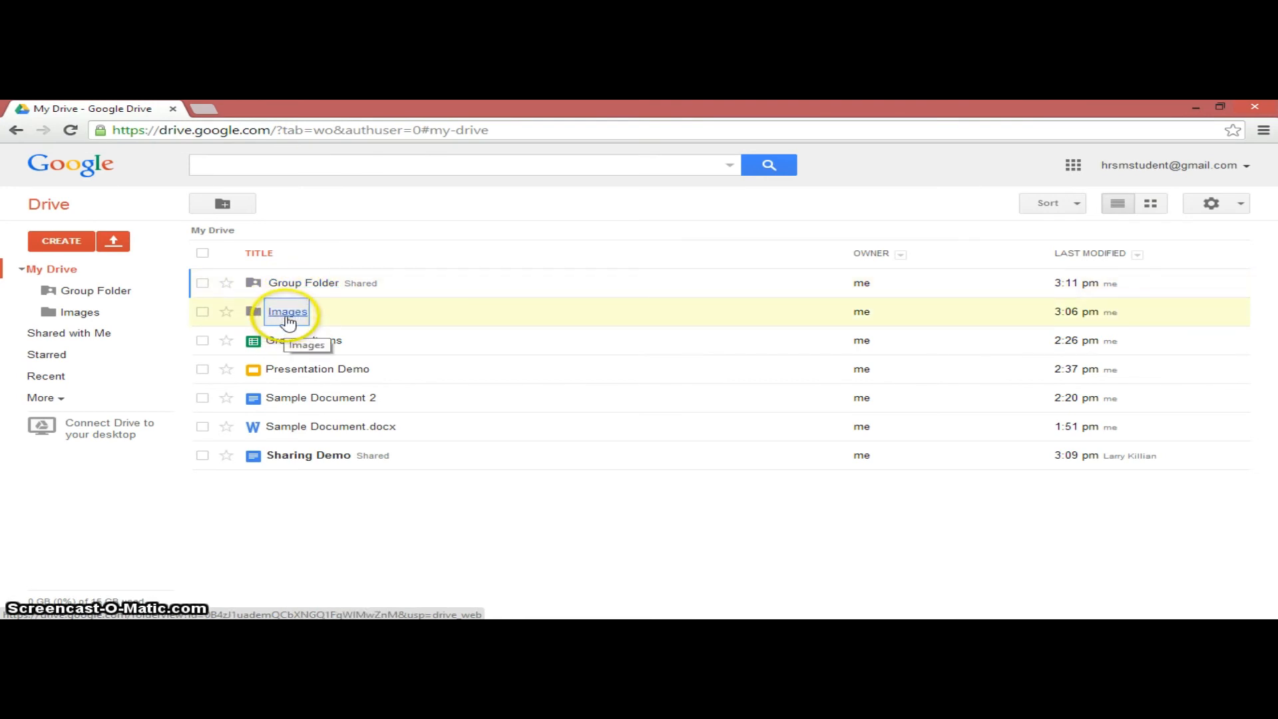
drag(288, 321, 326, 288)
click(325, 285)
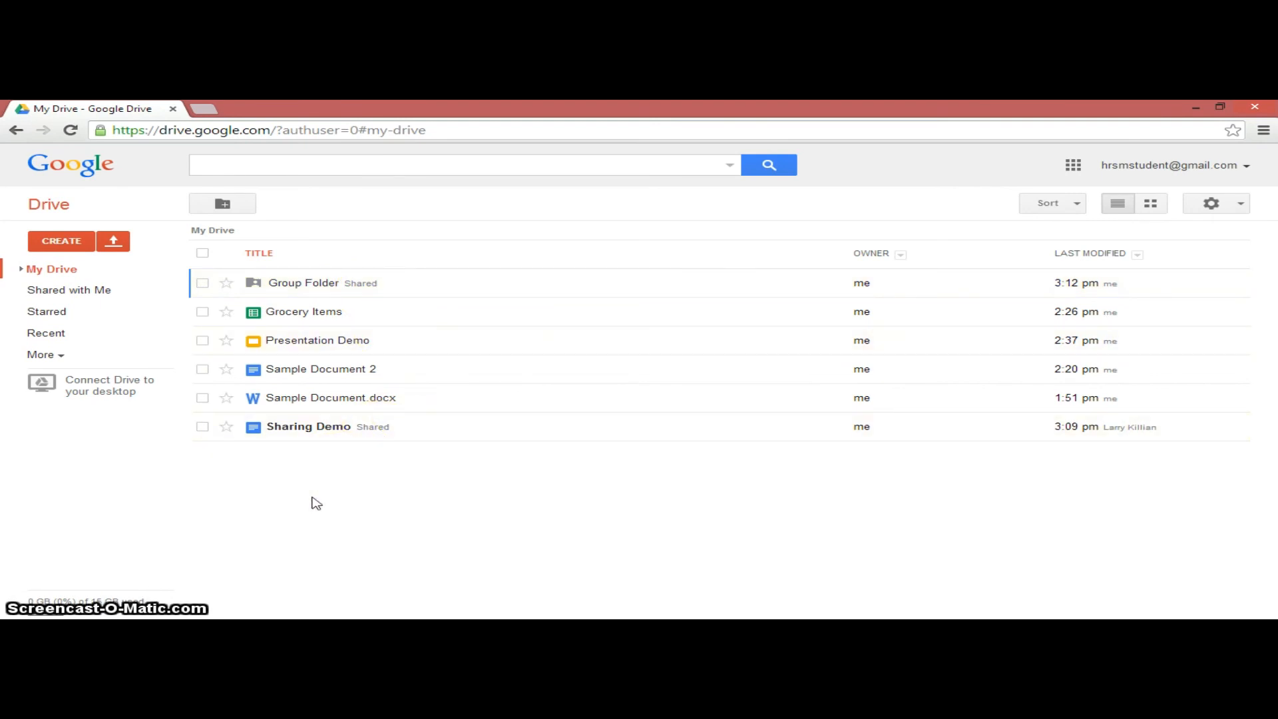
- Return to the My Drive file list
click(63, 294)
click(74, 274)
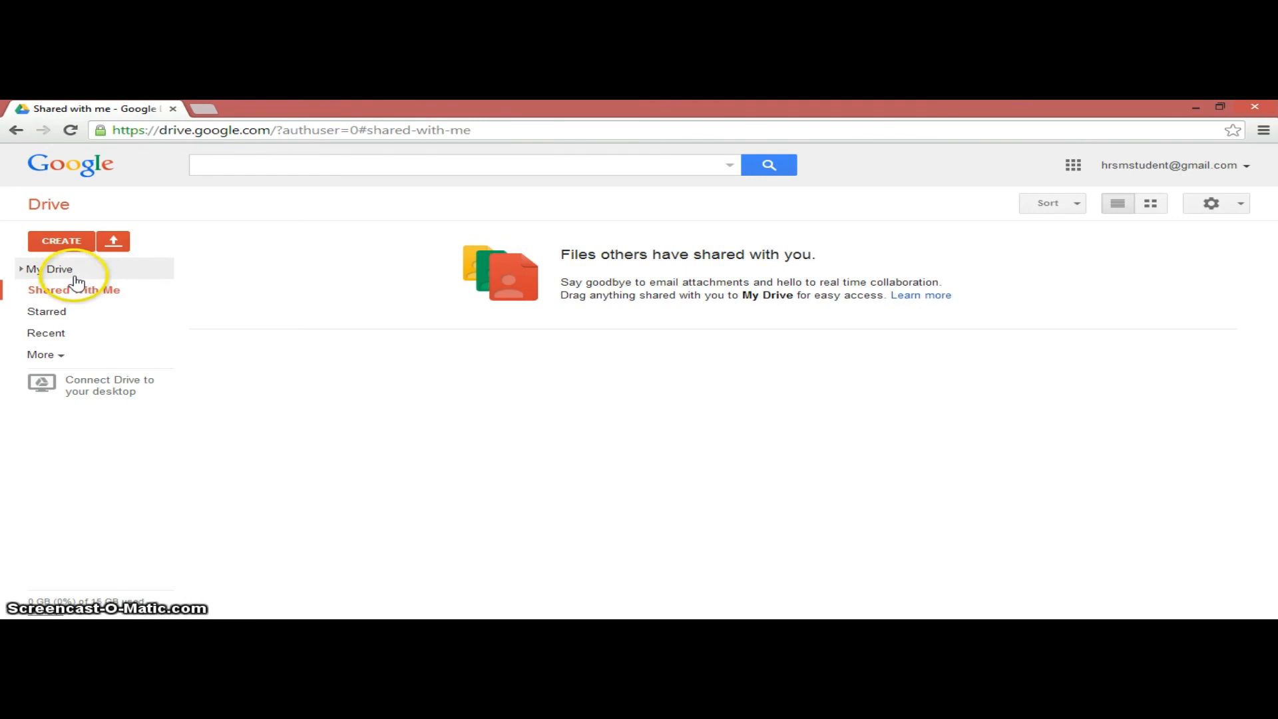
click(77, 273)
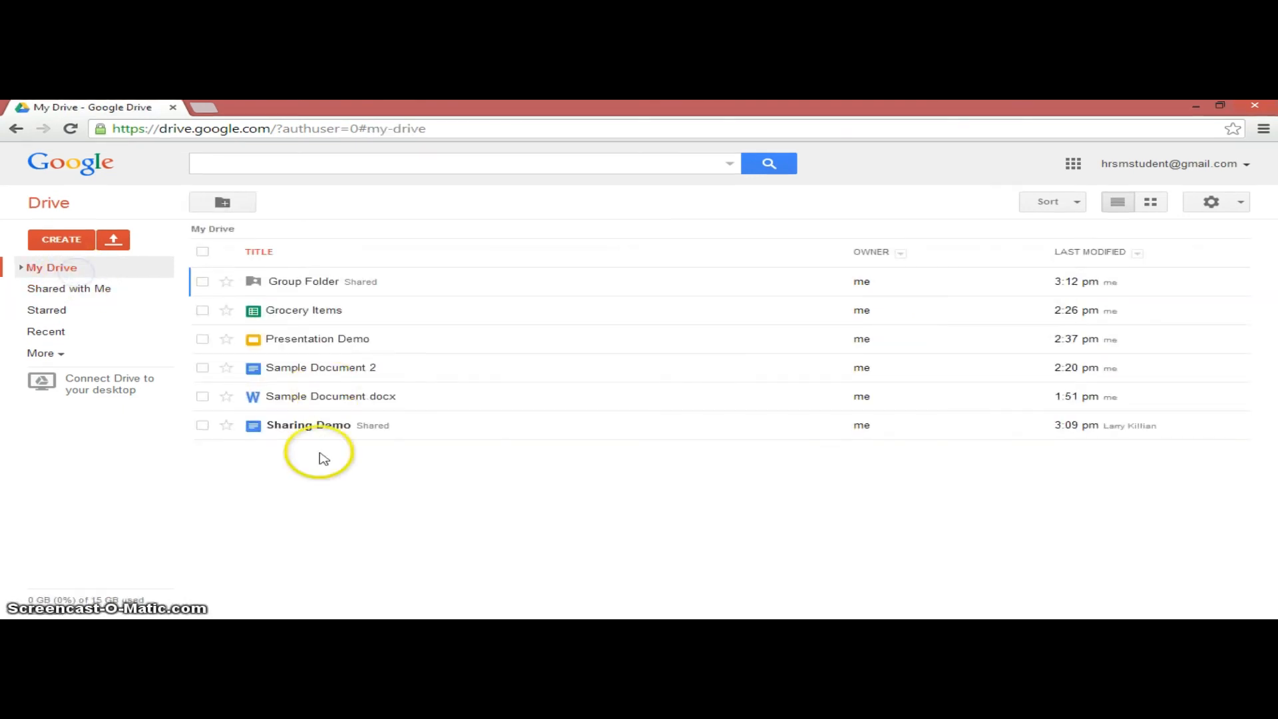